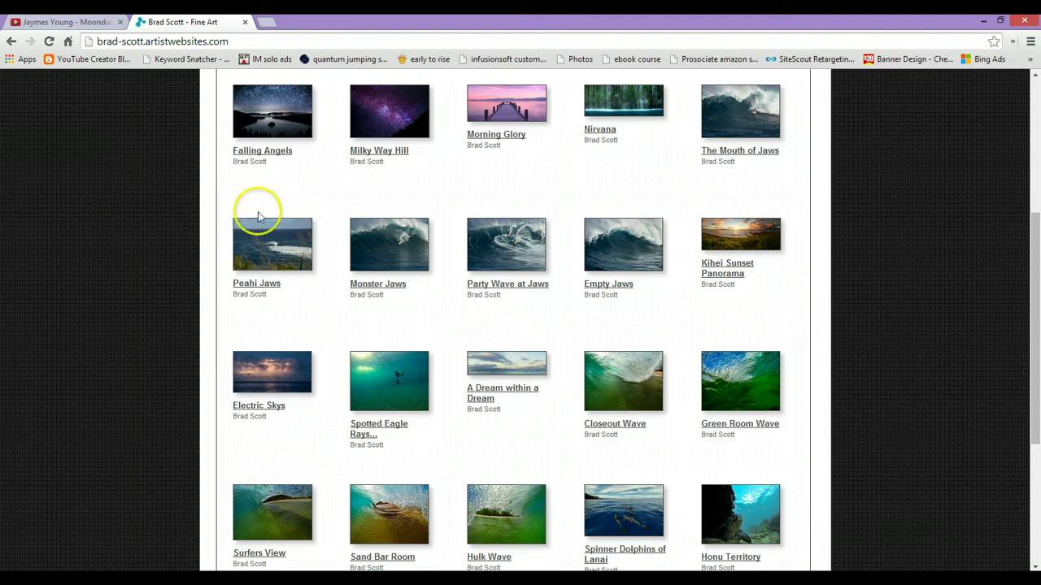
Open the Milky Way Hill artwork page in Chrome and scroll down to its print products.
{"action": "left_click", "coordinate": [383, 111]}
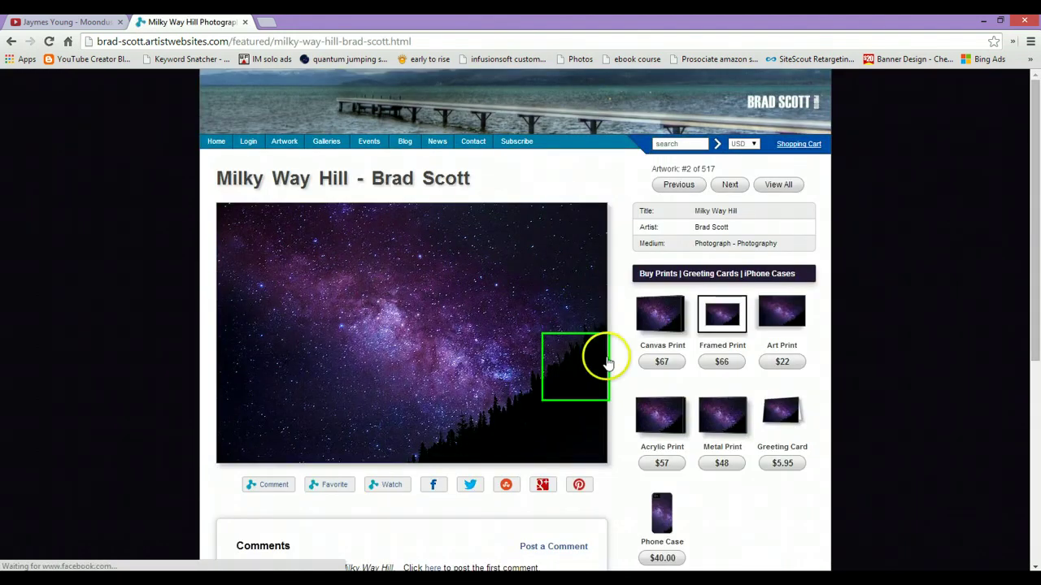
{"action": "scroll", "coordinate": [616, 411], "scroll_direction": "down", "scroll_amount": 2}
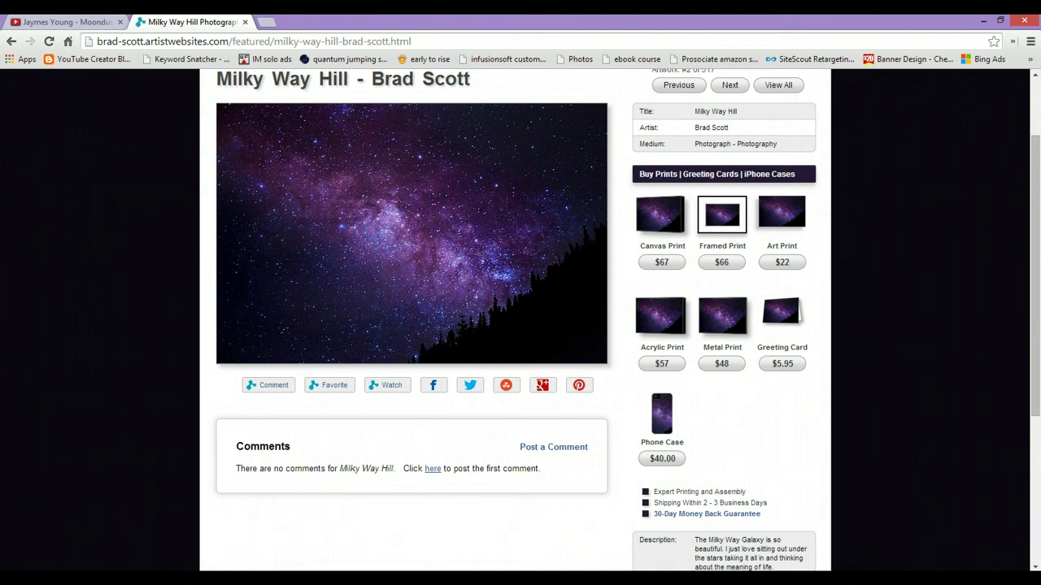
Switch to Adobe Bridge and preview IMG_0843.CR2 in the 100CANON folder.
{"action": "key", "text": "alt+Tab"}
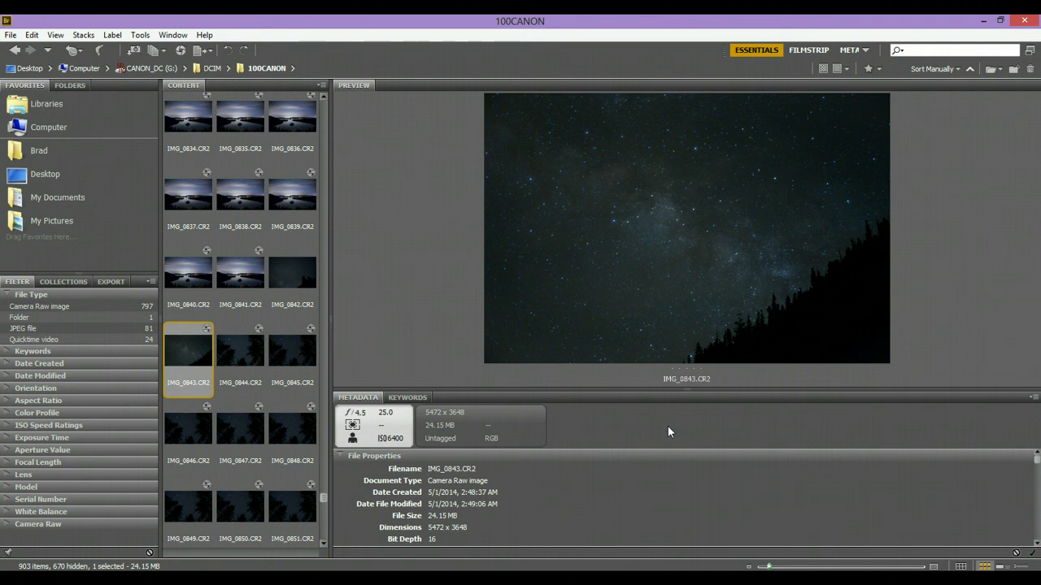
{"action": "left_click", "coordinate": [603, 441]}
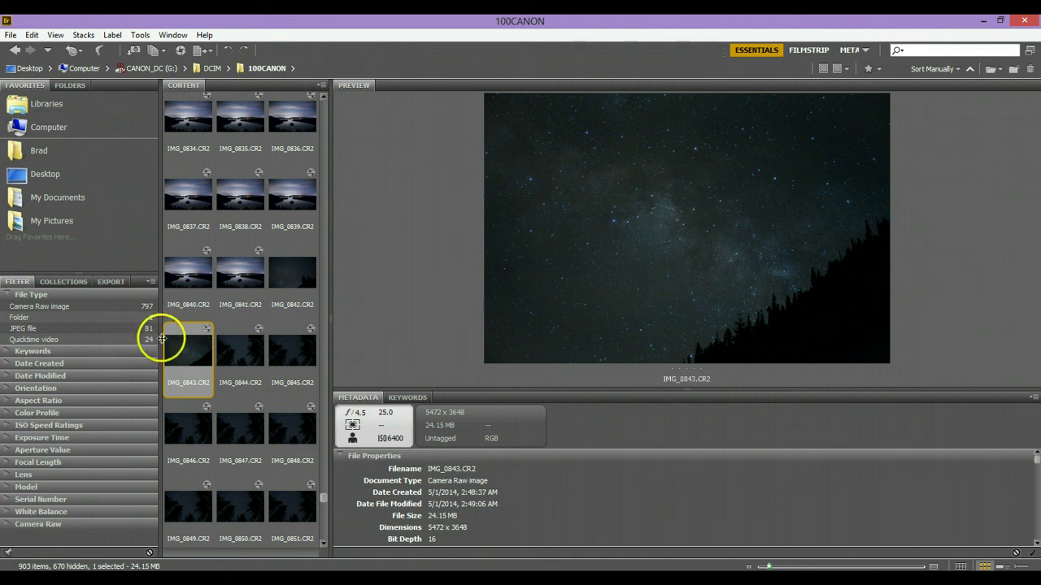
Open IMG_0843.CR2 in Camera Raw and set Exposure to +1.00 and Blacks to -63.
{"action": "right_click", "coordinate": [180, 356]}
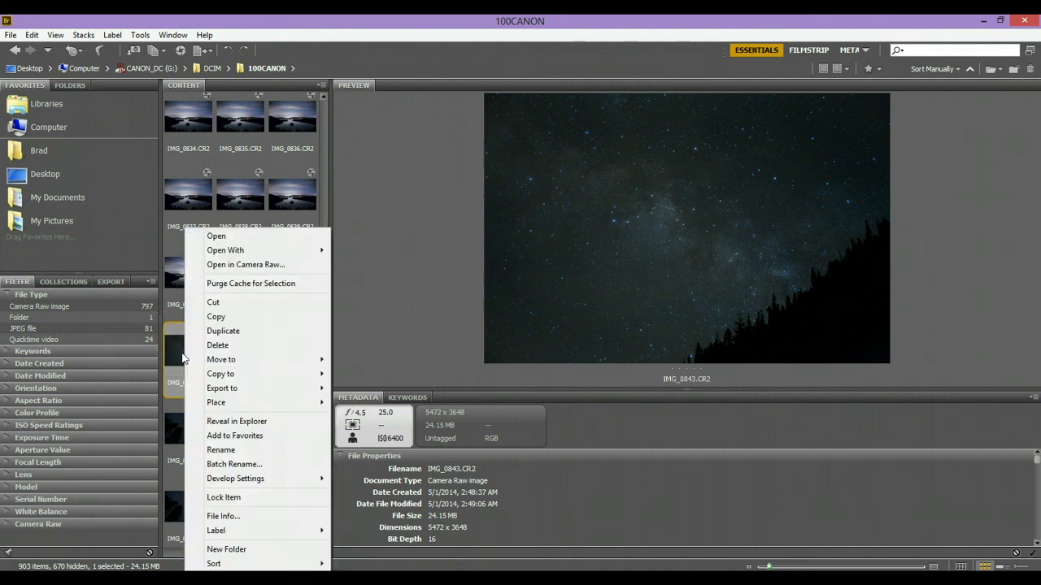
{"action": "left_click", "coordinate": [252, 265]}
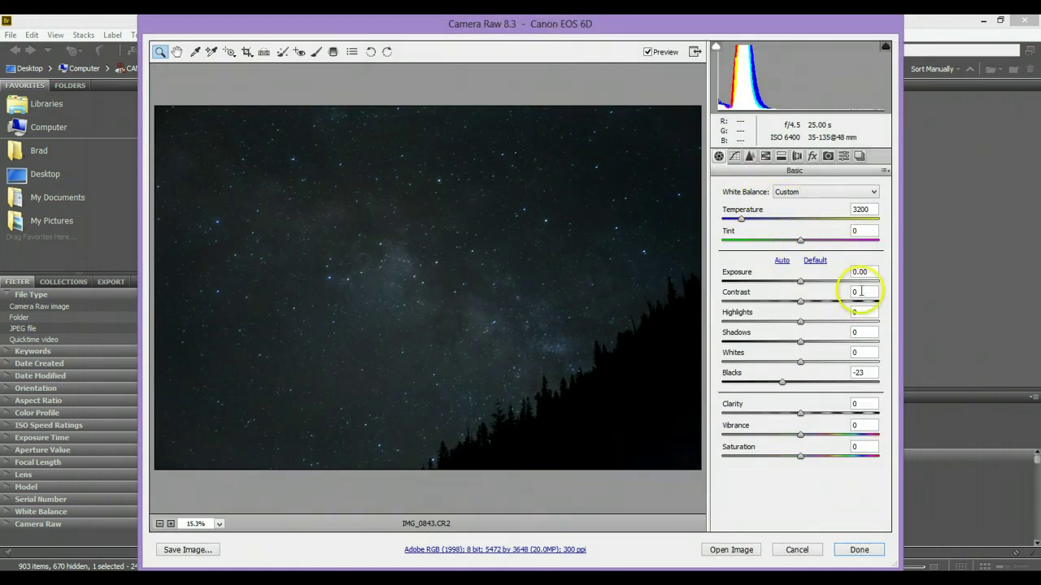
{"action": "left_click_drag", "start_coordinate": [801, 283], "coordinate": [817, 283]}
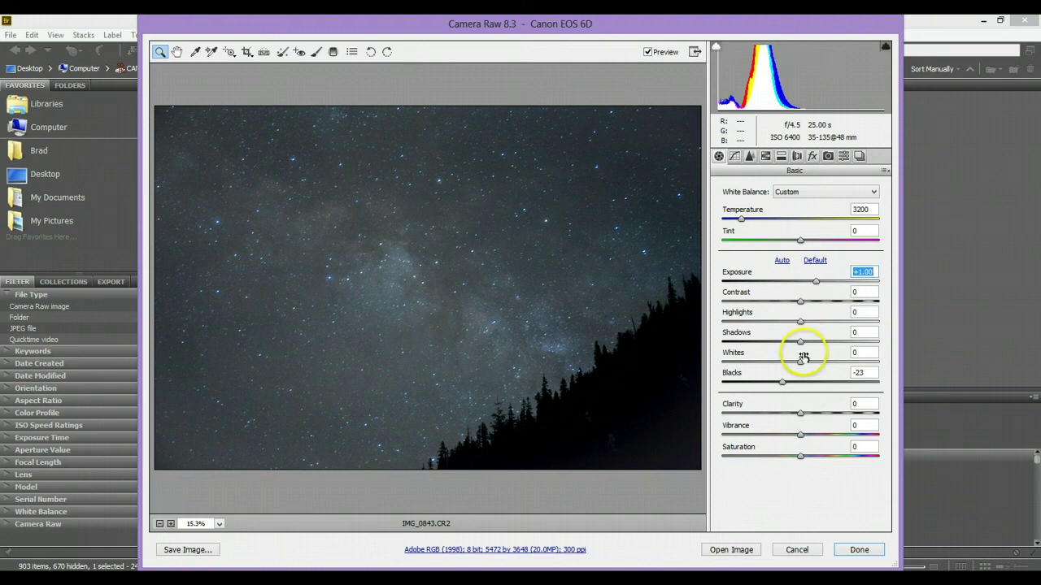
{"action": "left_click_drag", "start_coordinate": [782, 386], "coordinate": [750, 387]}
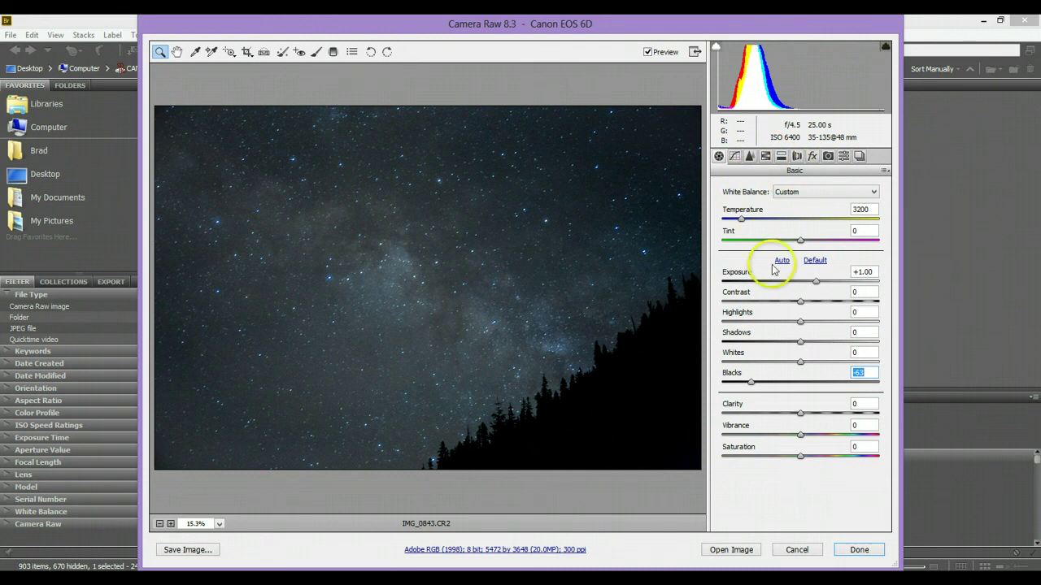
{"action": "left_click", "coordinate": [731, 160]}
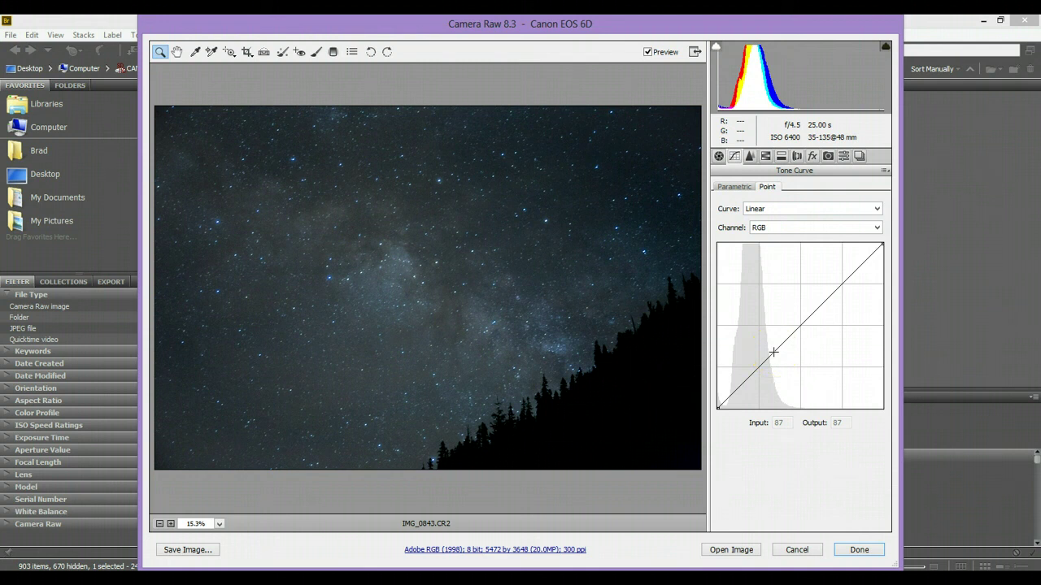
Add two points to the RGB tone curve and raise them together into a steep contrast curve.
{"action": "left_click", "coordinate": [773, 351]}
{"action": "left_click_drag", "start_coordinate": [776, 350], "coordinate": [785, 327]}
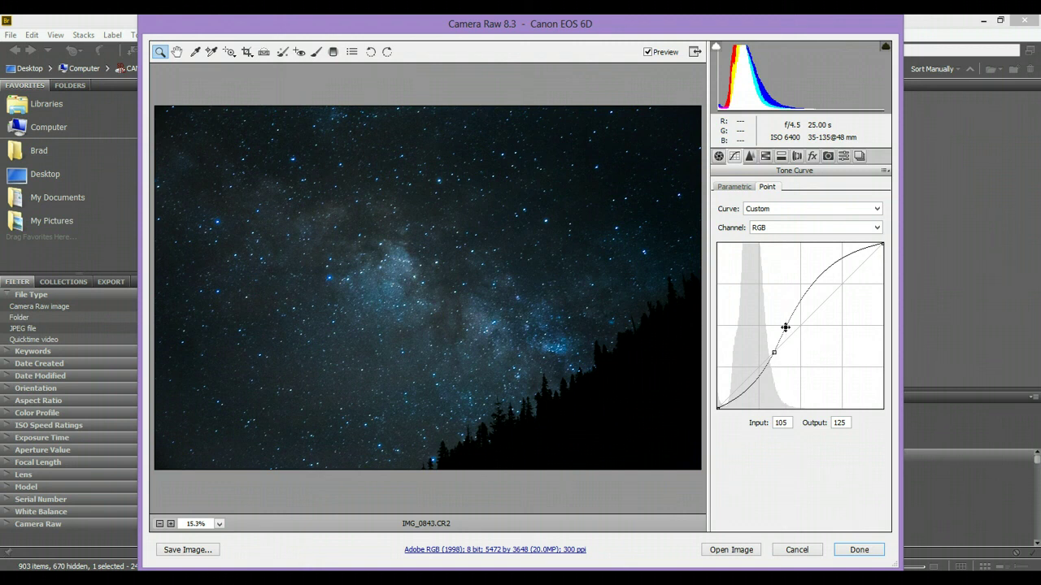
{"action": "left_click", "coordinate": [786, 327]}
{"action": "left_click", "coordinate": [779, 342], "text": "shift"}
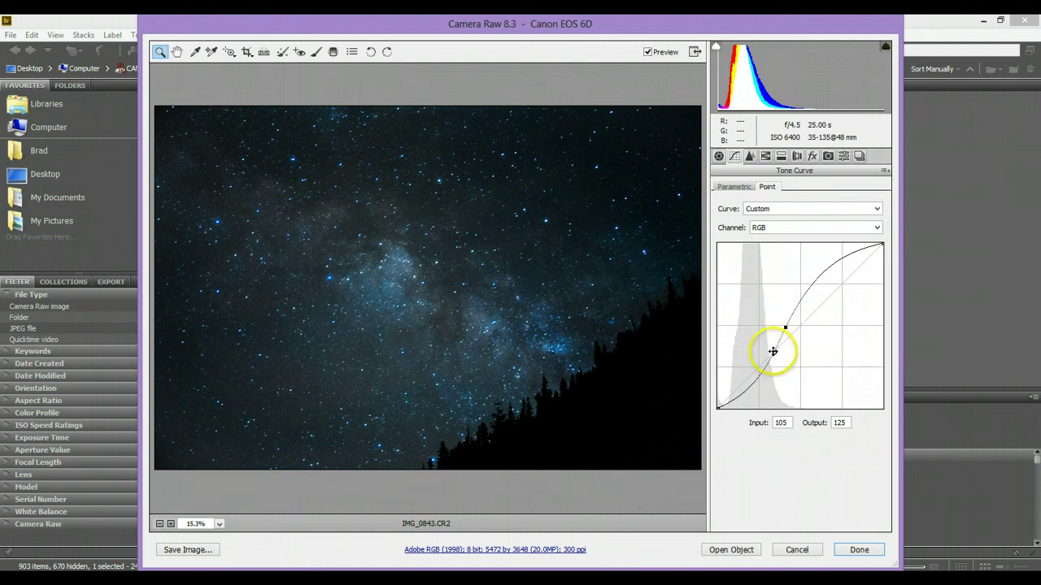
{"action": "left_click", "coordinate": [773, 351], "text": "shift"}
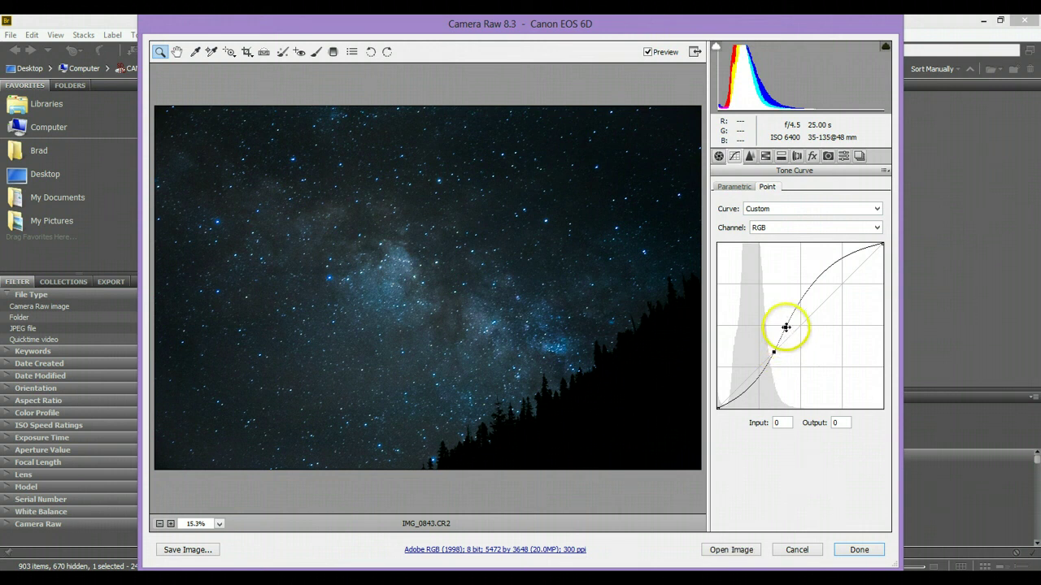
{"action": "key", "text": "Right"}
{"action": "key", "text": "Right"}
{"action": "key", "text": "Down"}
{"action": "key", "text": "Down"}
{"action": "left_click_drag", "start_coordinate": [787, 328], "coordinate": [783, 312]}
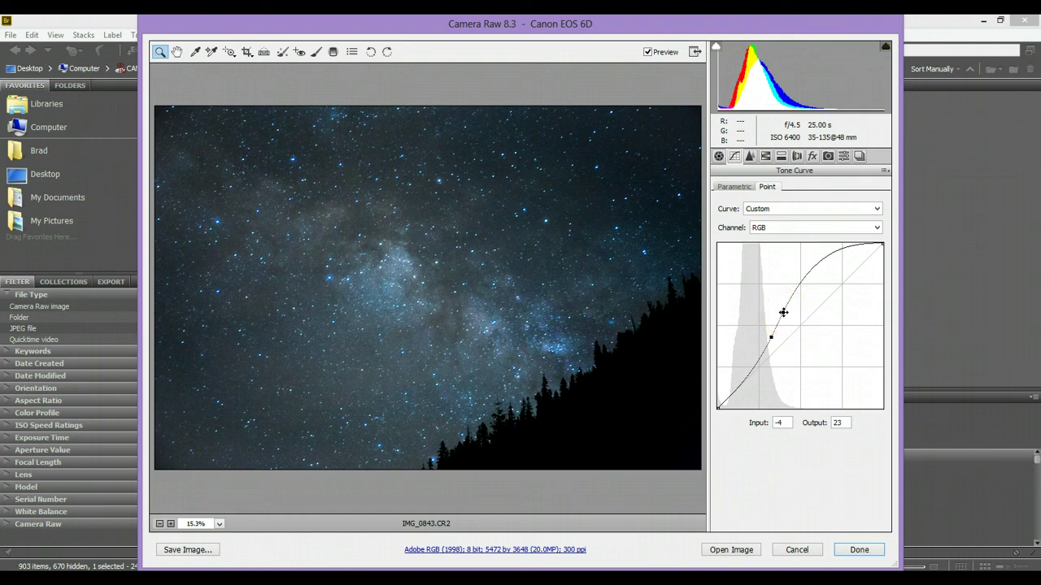
{"action": "key", "text": "Down"}
Set the white balance to Temperature 3400 and Tint +16.
{"action": "left_click", "coordinate": [719, 157]}
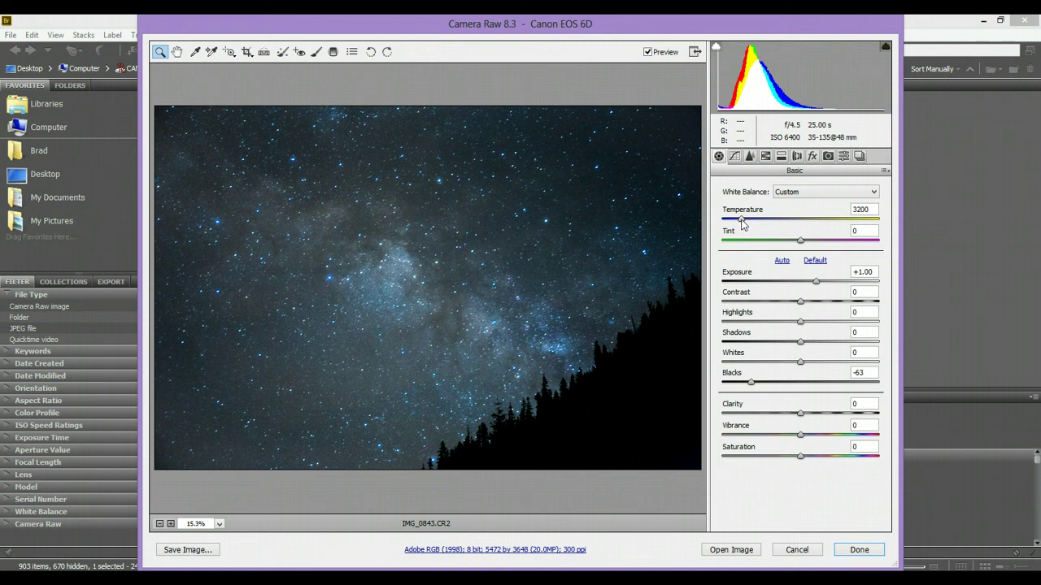
{"action": "left_click_drag", "start_coordinate": [741, 219], "coordinate": [745, 220]}
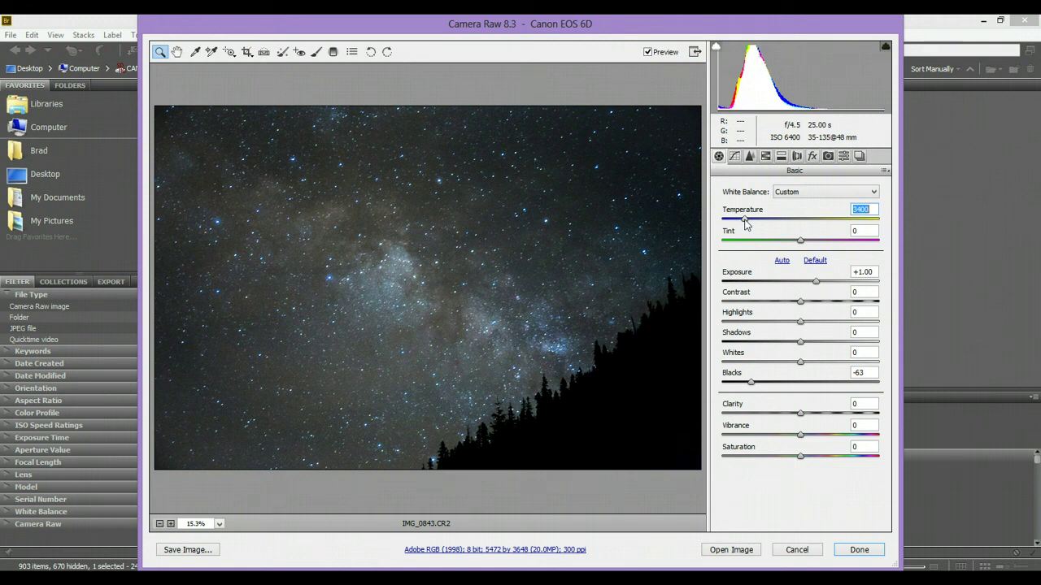
{"action": "left_click", "coordinate": [800, 239]}
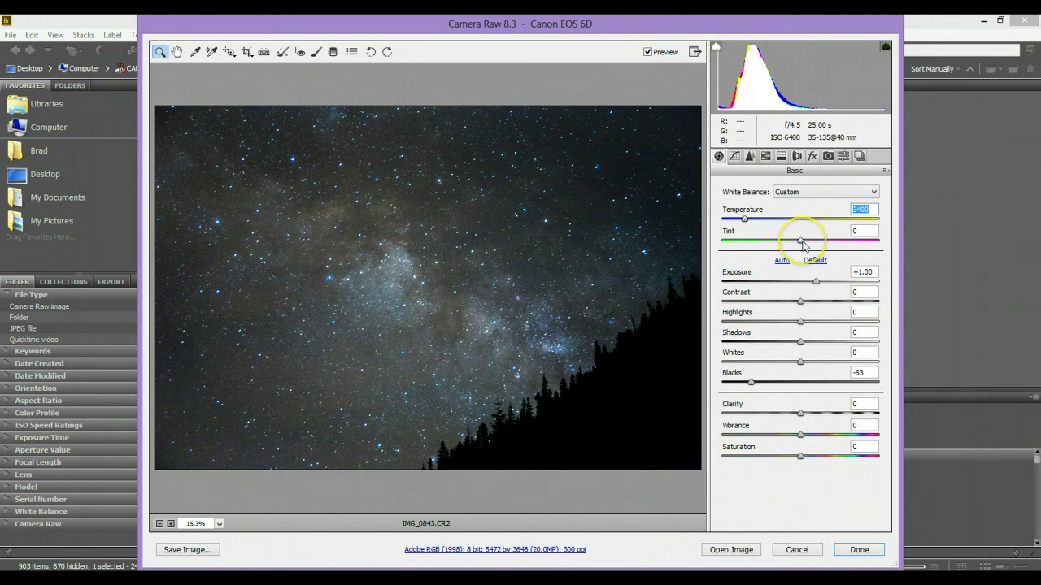
{"action": "left_click_drag", "start_coordinate": [802, 244], "coordinate": [816, 246]}
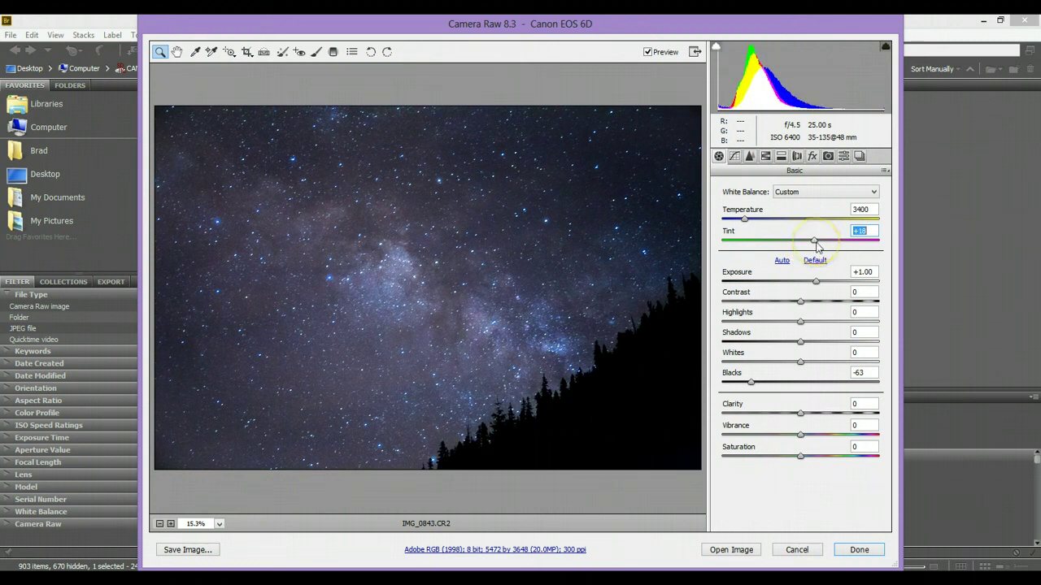
{"action": "left_click", "coordinate": [817, 242]}
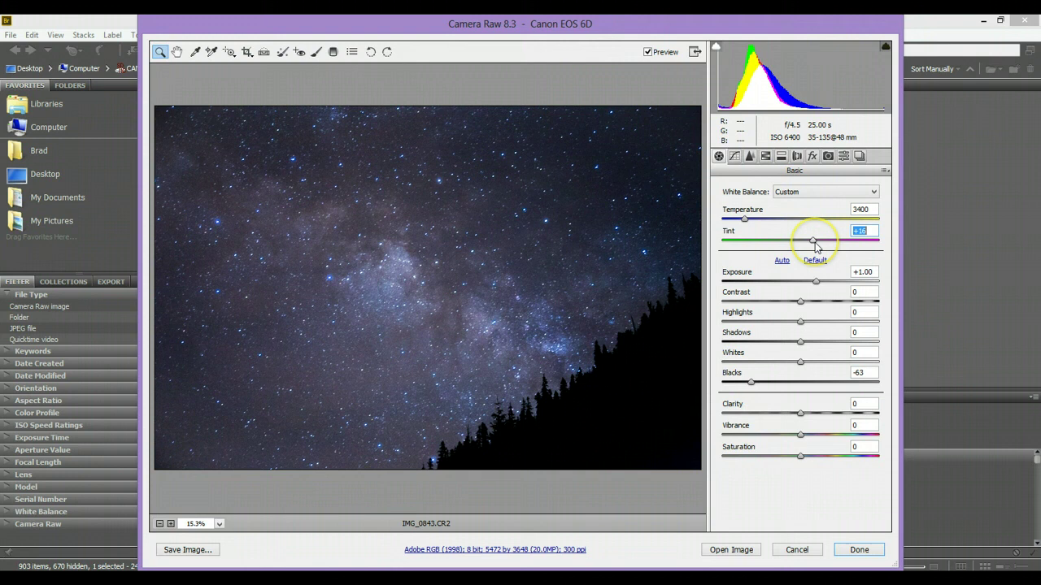
{"action": "left_click", "coordinate": [749, 157]}
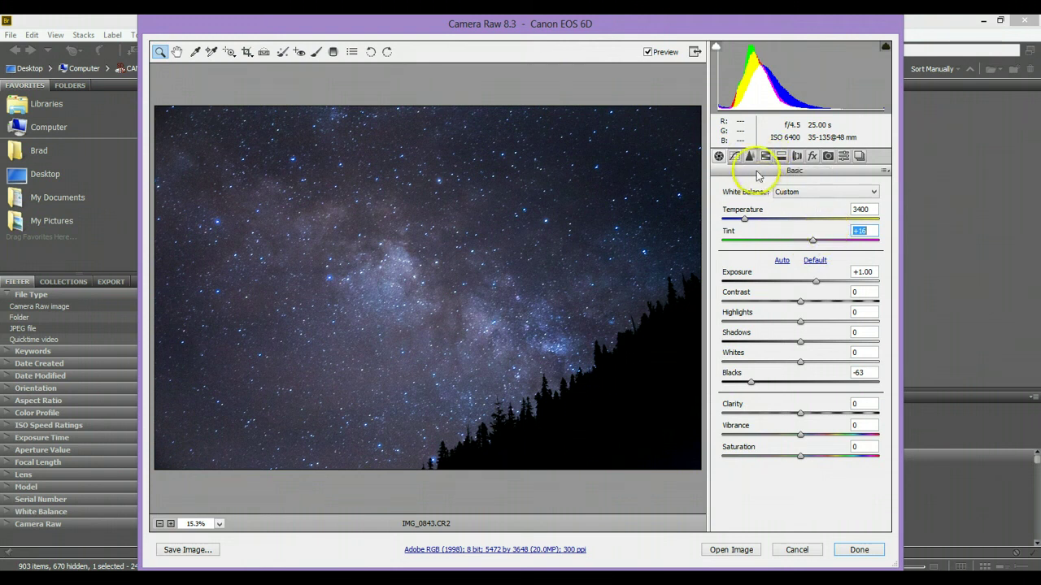
Add and raise a midtone point on the Red channel tone curve.
{"action": "left_click", "coordinate": [735, 157]}
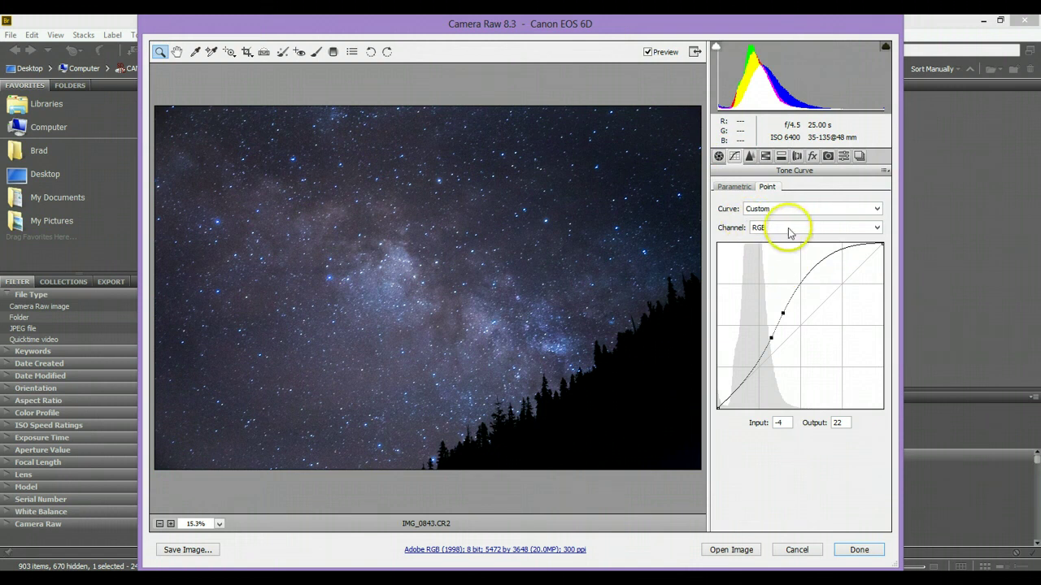
{"action": "left_click", "coordinate": [786, 231]}
{"action": "left_click", "coordinate": [783, 246]}
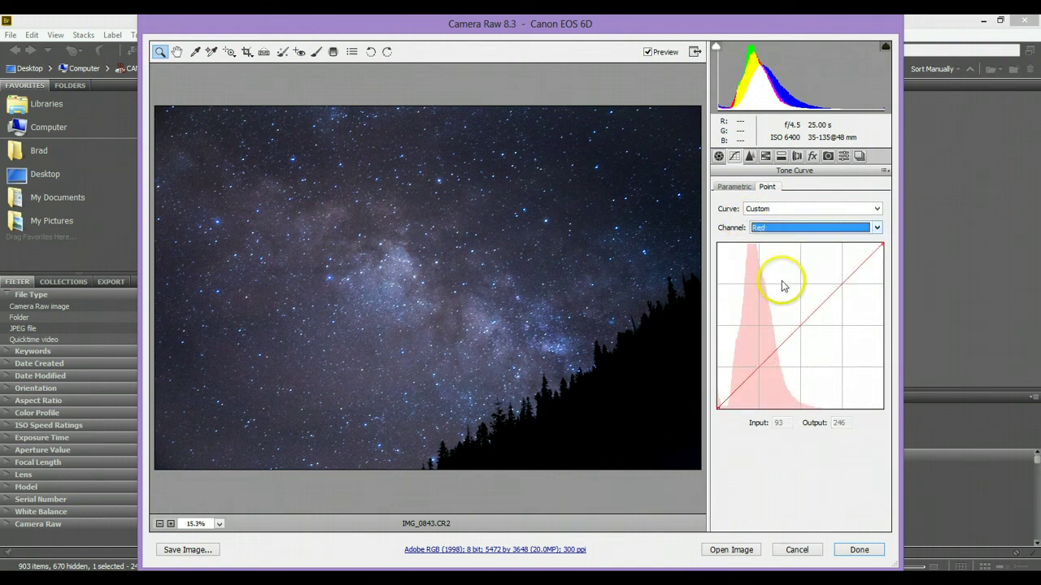
{"action": "left_click", "coordinate": [778, 350]}
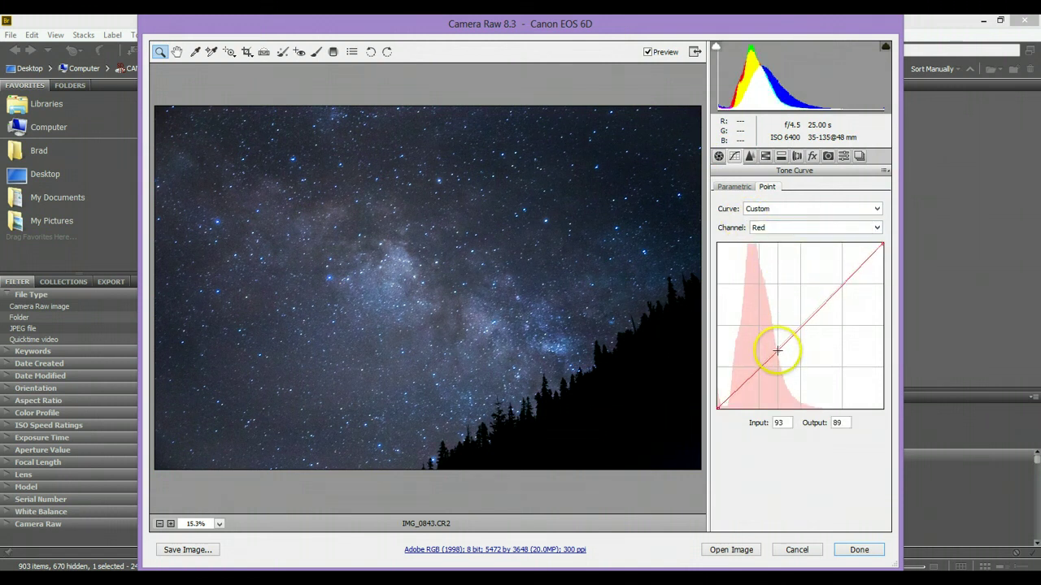
{"action": "mouse_move", "coordinate": [778, 347]}
{"action": "left_mouse_down"}
{"action": "mouse_move", "coordinate": [797, 324]}
{"action": "mouse_move", "coordinate": [766, 344]}
{"action": "mouse_move", "coordinate": [788, 329]}
{"action": "left_mouse_up"}
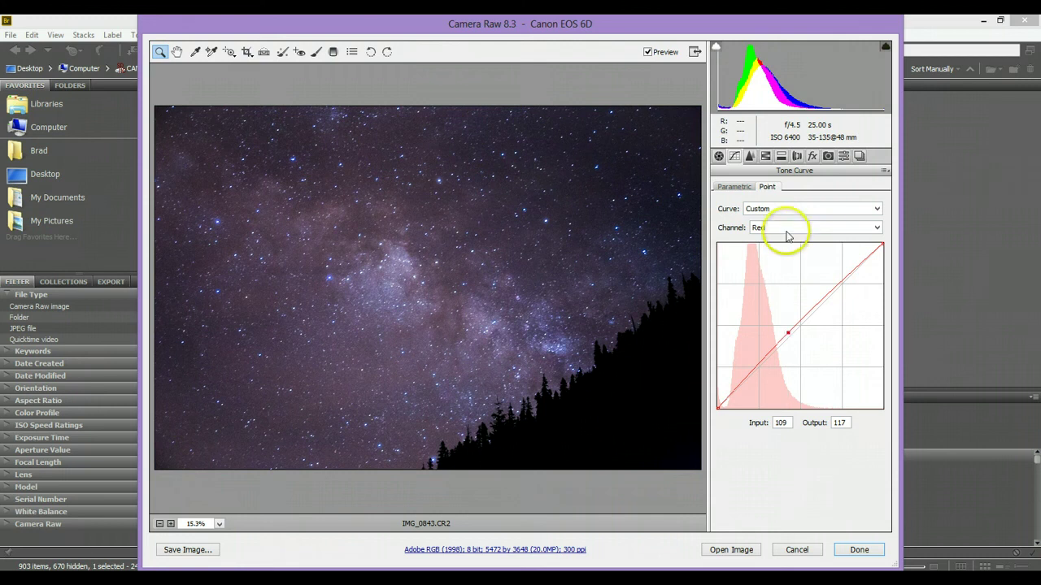
Lift the Blue channel curve's midtone point to input 121, output 131.
{"action": "left_click", "coordinate": [786, 230]}
{"action": "left_click", "coordinate": [781, 272]}
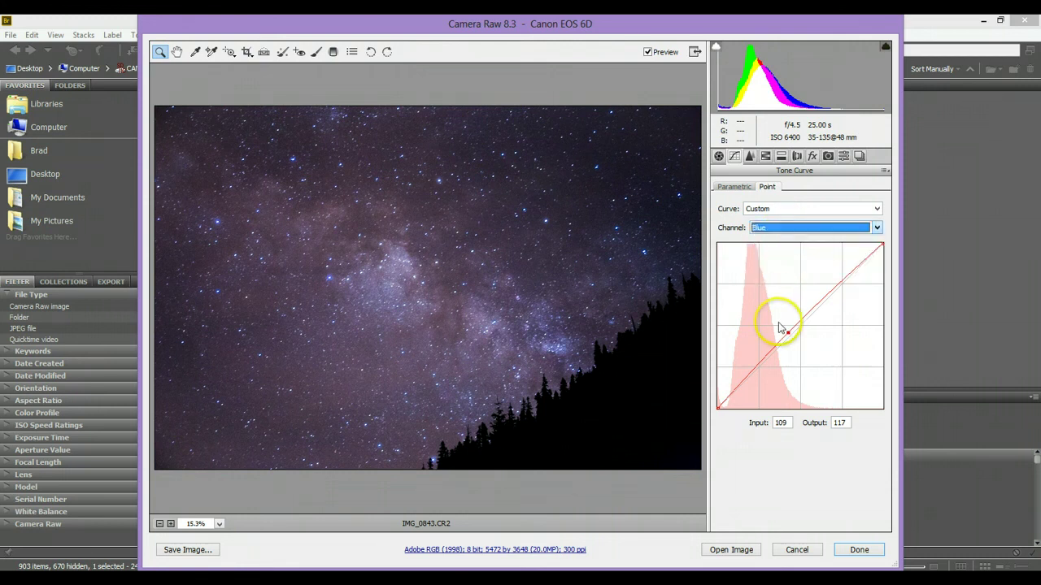
{"action": "left_click_drag", "start_coordinate": [782, 342], "coordinate": [796, 323]}
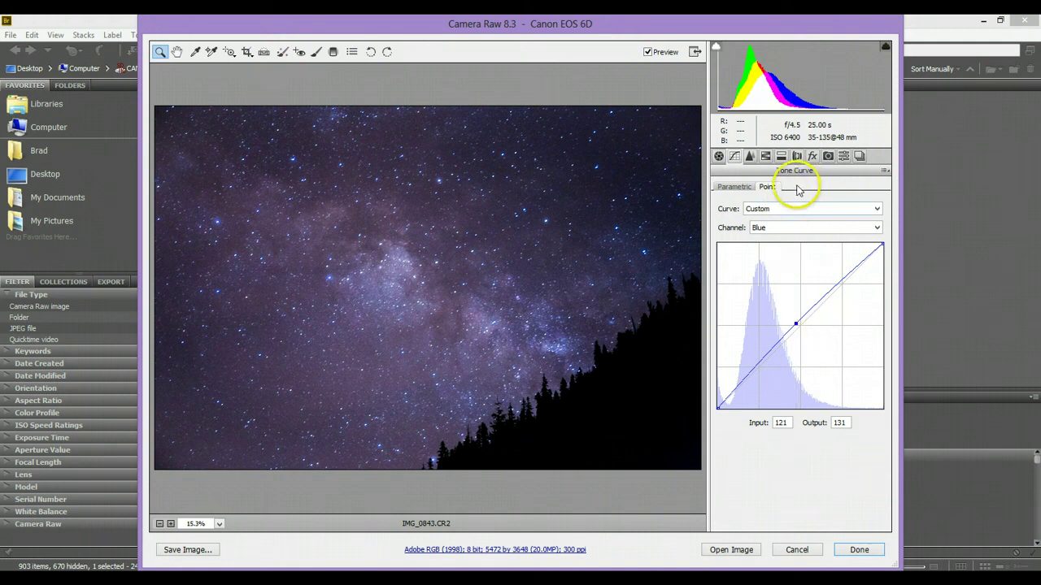
{"action": "left_click", "coordinate": [719, 156]}
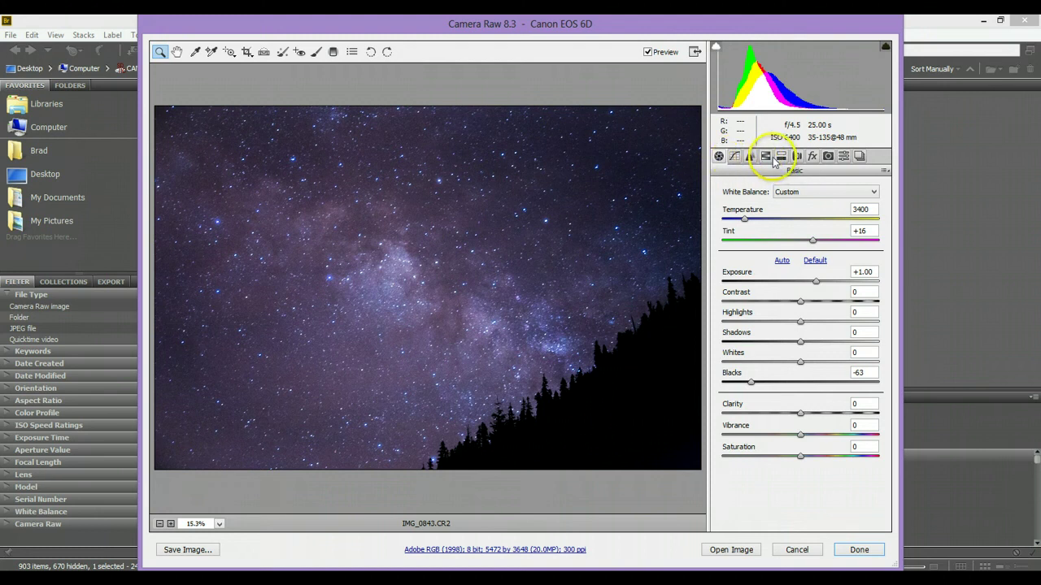
Apply Luminance noise reduction 59 with Luminance Detail 48, checking the sky zoomed in, then fit the view.
{"action": "left_click", "coordinate": [750, 156]}
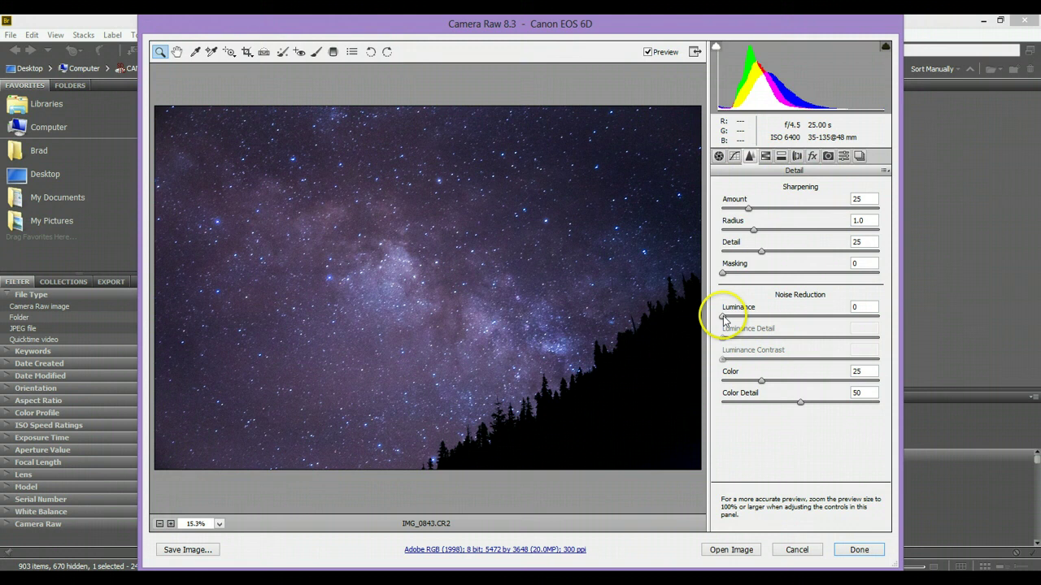
{"action": "left_click_drag", "start_coordinate": [722, 317], "coordinate": [769, 317]}
{"action": "left_click", "coordinate": [480, 255]}
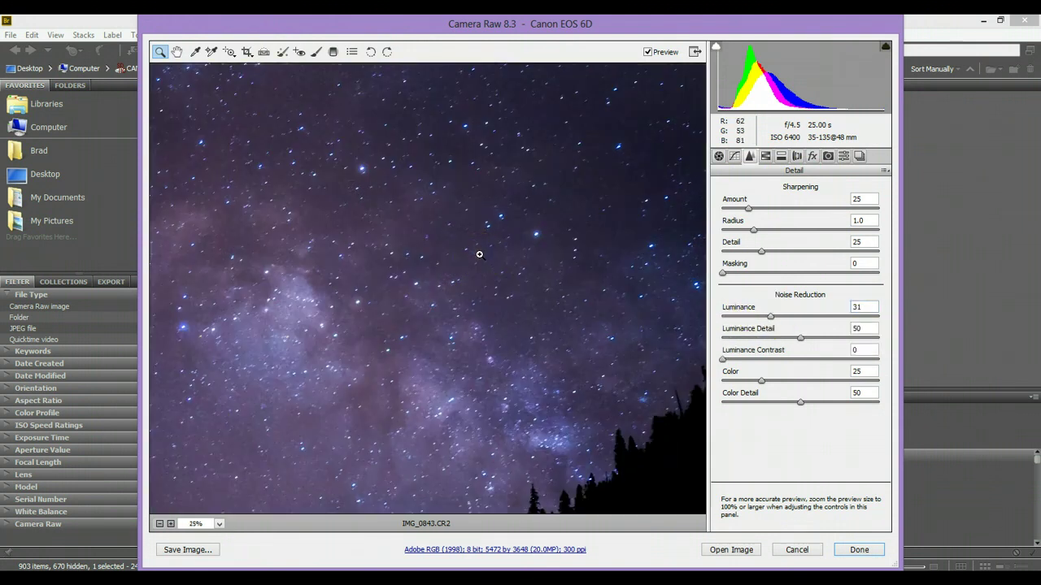
{"action": "left_click", "coordinate": [479, 254]}
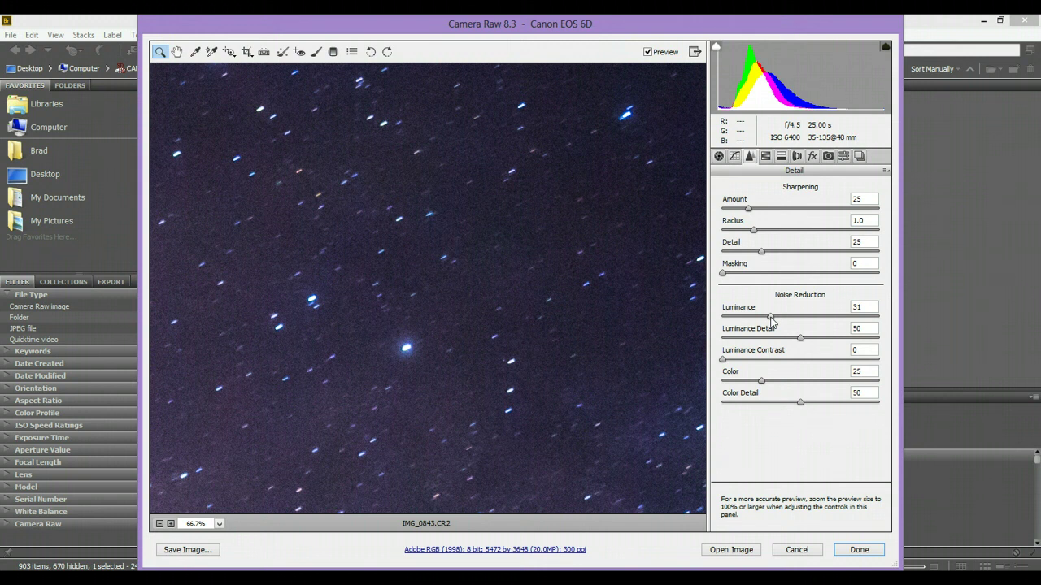
{"action": "left_click_drag", "start_coordinate": [771, 321], "coordinate": [817, 320]}
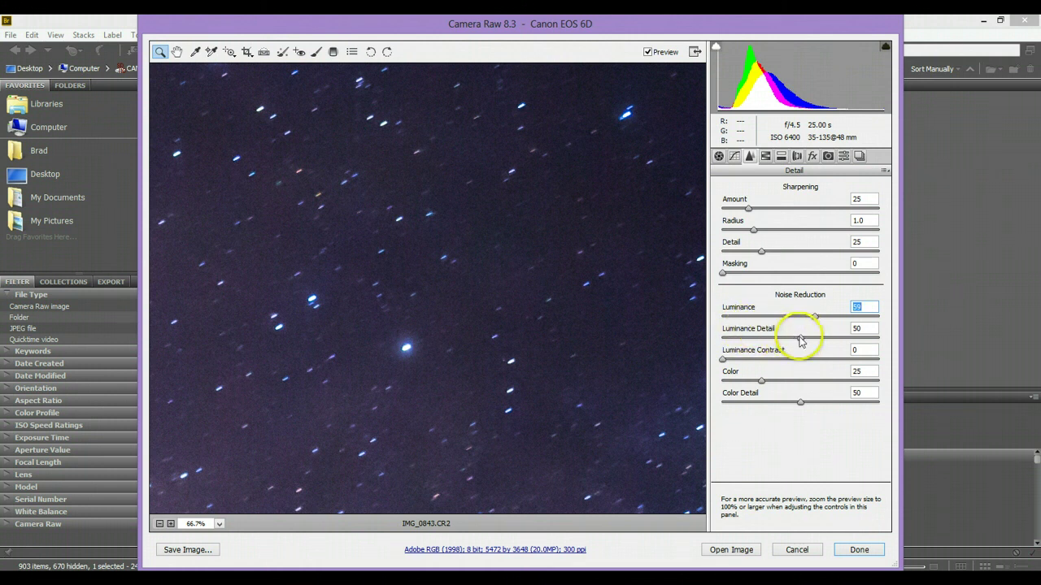
{"action": "left_click_drag", "start_coordinate": [801, 340], "coordinate": [725, 345]}
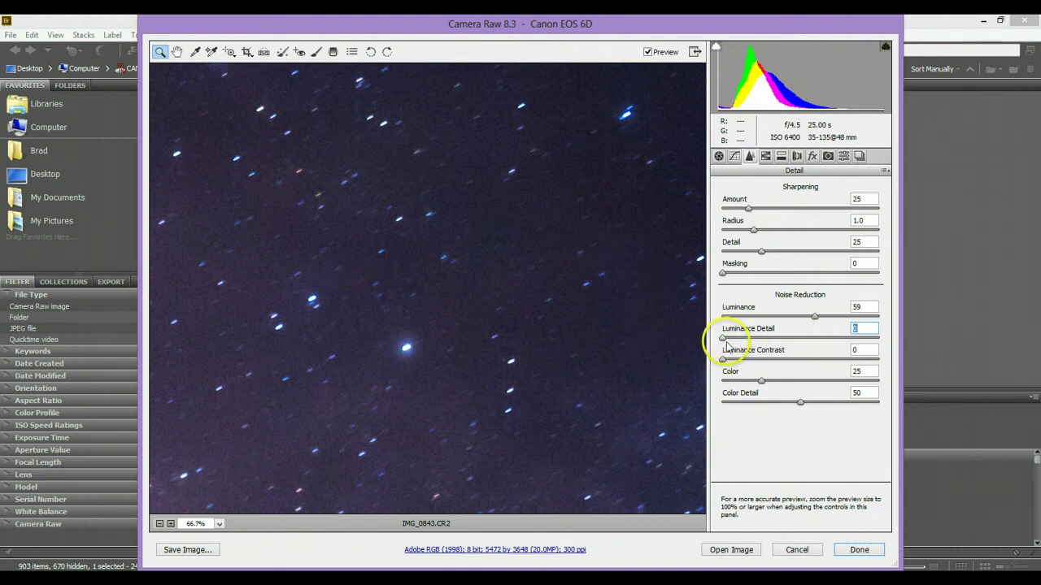
{"action": "left_click_drag", "start_coordinate": [726, 343], "coordinate": [801, 342]}
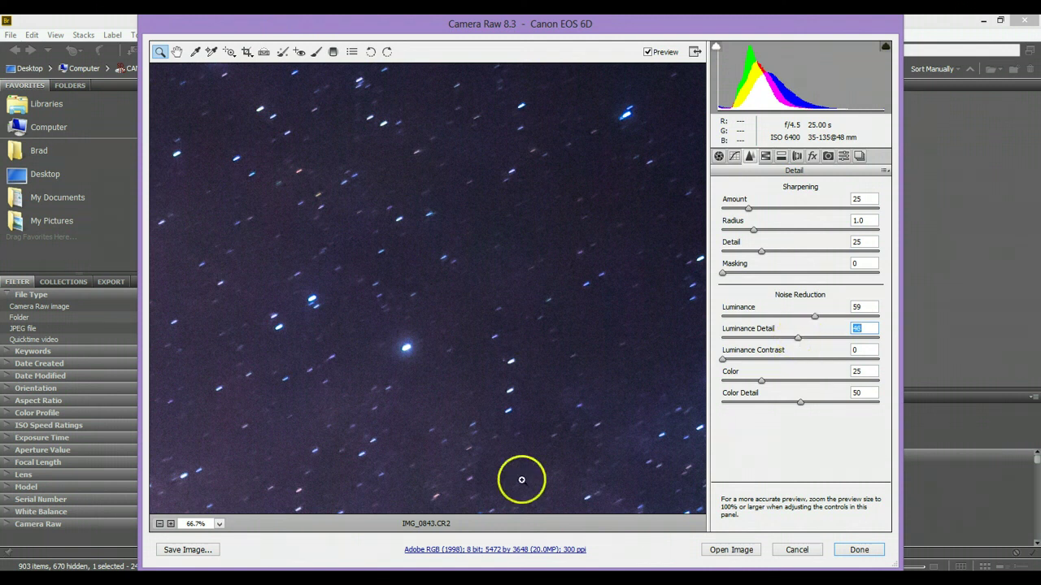
{"action": "left_click", "coordinate": [218, 524]}
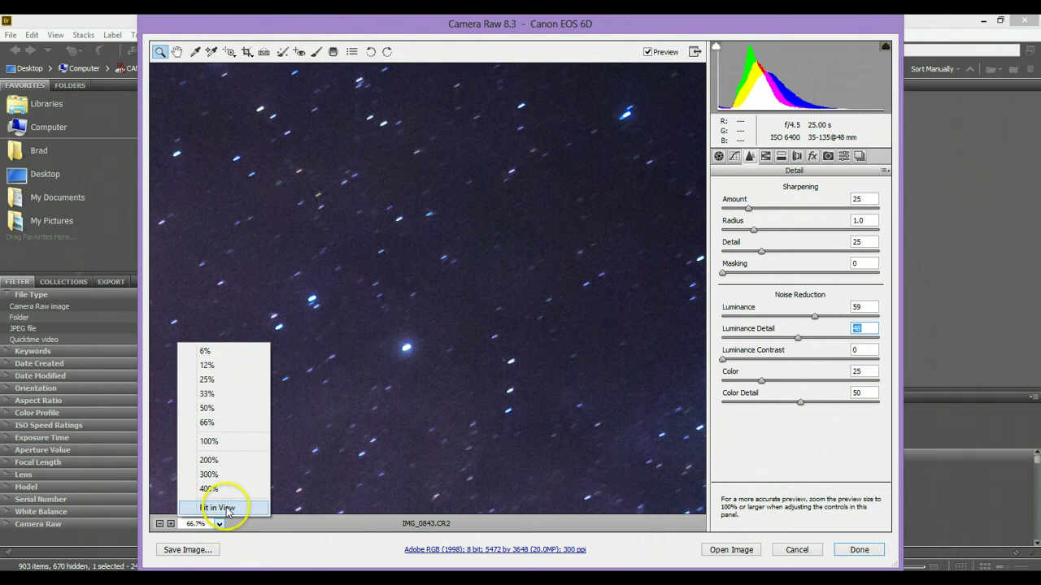
{"action": "left_click", "coordinate": [221, 507]}
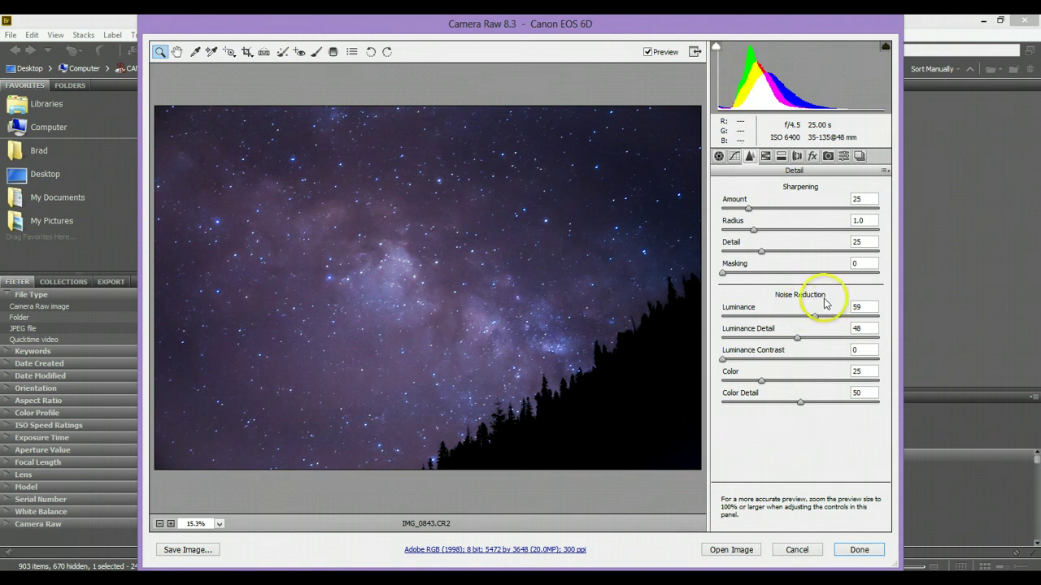
Raise the Tint to +19 and open the edited raw photo in Photoshop.
{"action": "left_click", "coordinate": [719, 156]}
{"action": "mouse_move", "coordinate": [800, 413]}
{"action": "left_mouse_down"}
{"action": "mouse_move", "coordinate": [845, 416]}
{"action": "mouse_move", "coordinate": [802, 420]}
{"action": "left_mouse_up"}
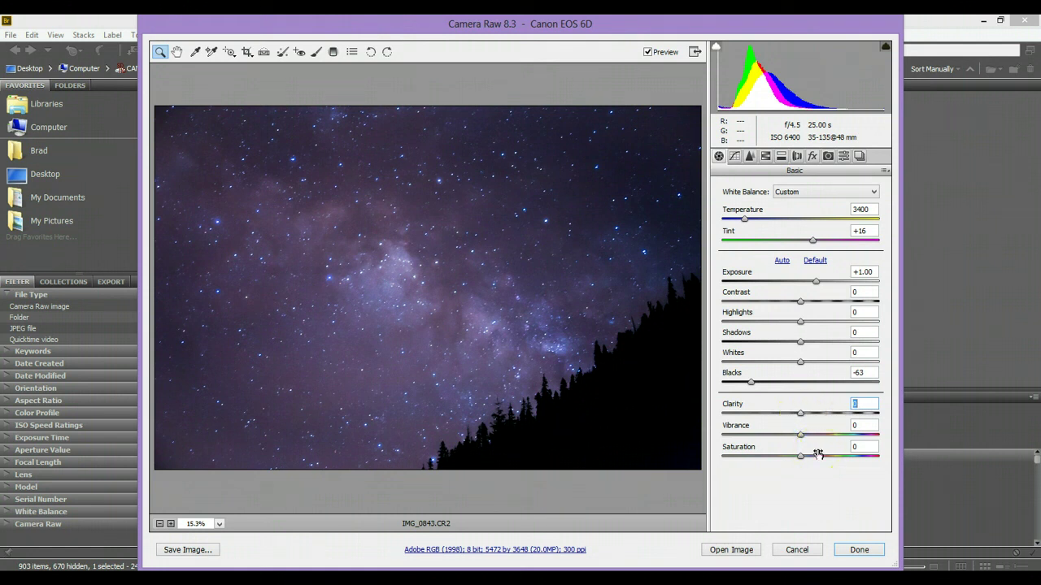
{"action": "left_click", "coordinate": [813, 241]}
{"action": "left_click_drag", "start_coordinate": [813, 242], "coordinate": [816, 244]}
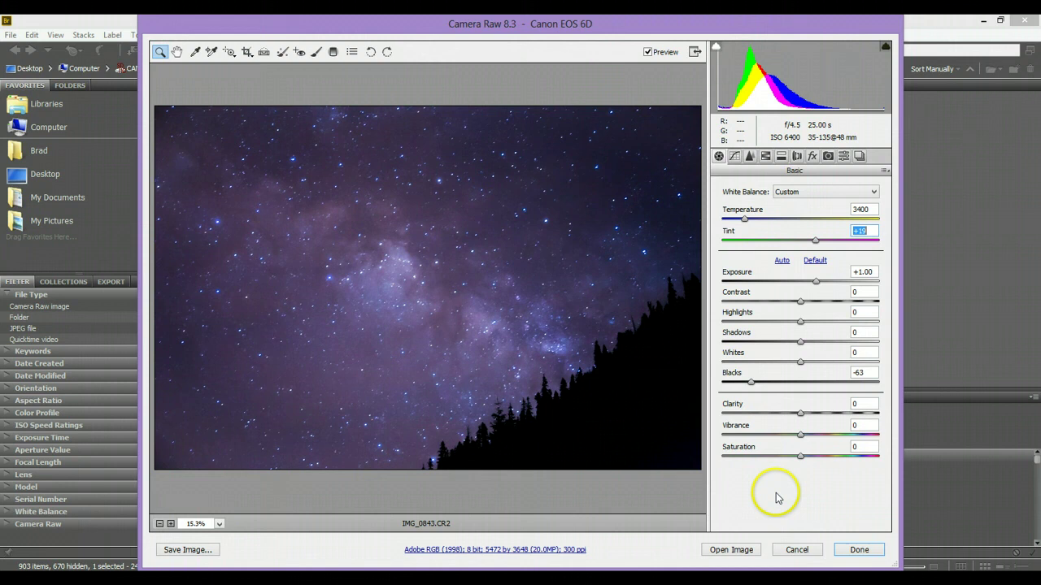
{"action": "left_click", "coordinate": [732, 550]}
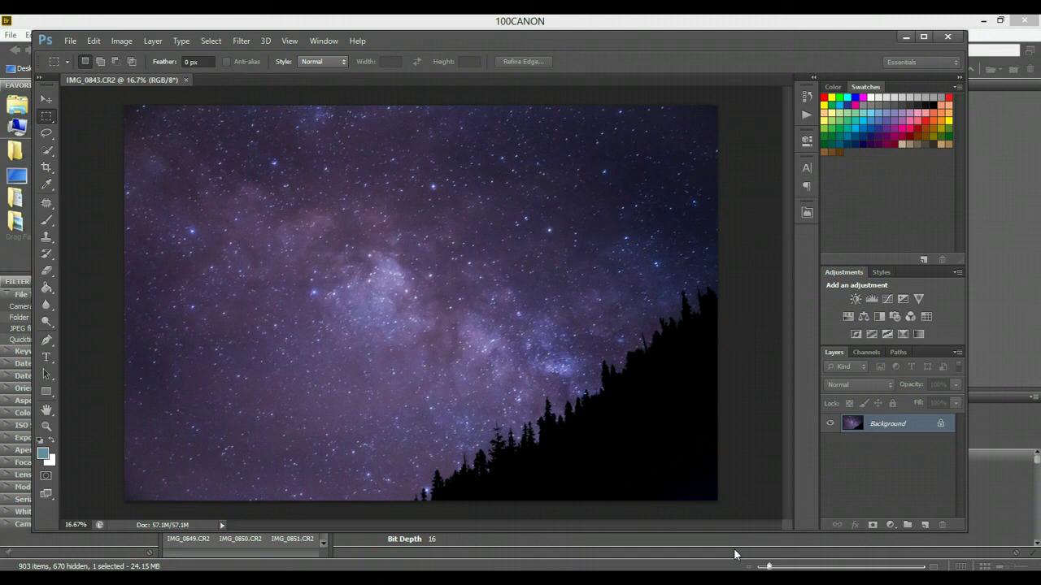
Close the MILKY WAY HILL FB-Recovered.jpg document without saving changes.
{"action": "left_click", "coordinate": [737, 541]}
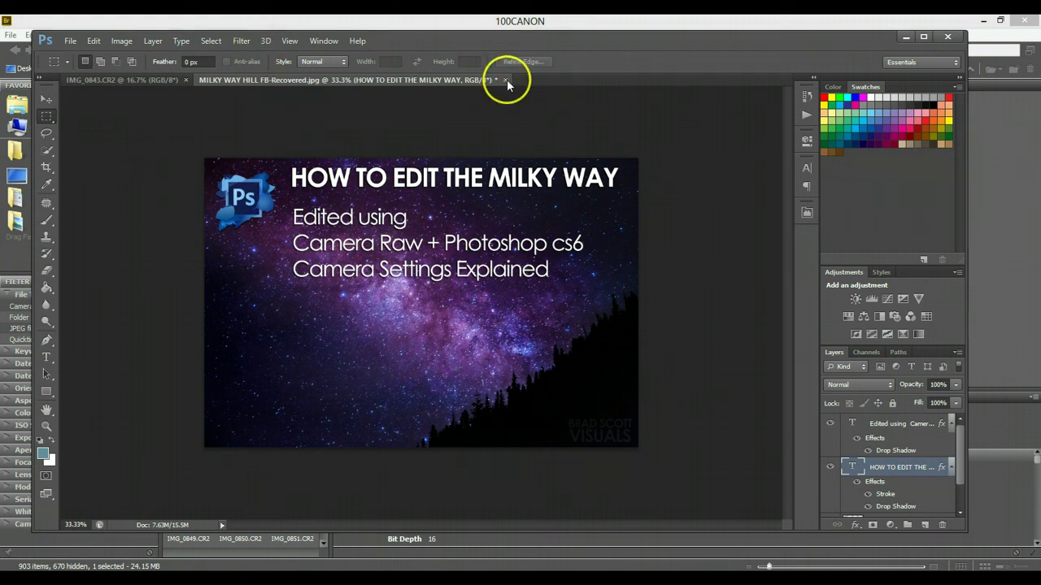
{"action": "left_click", "coordinate": [505, 80]}
{"action": "left_click", "coordinate": [501, 234]}
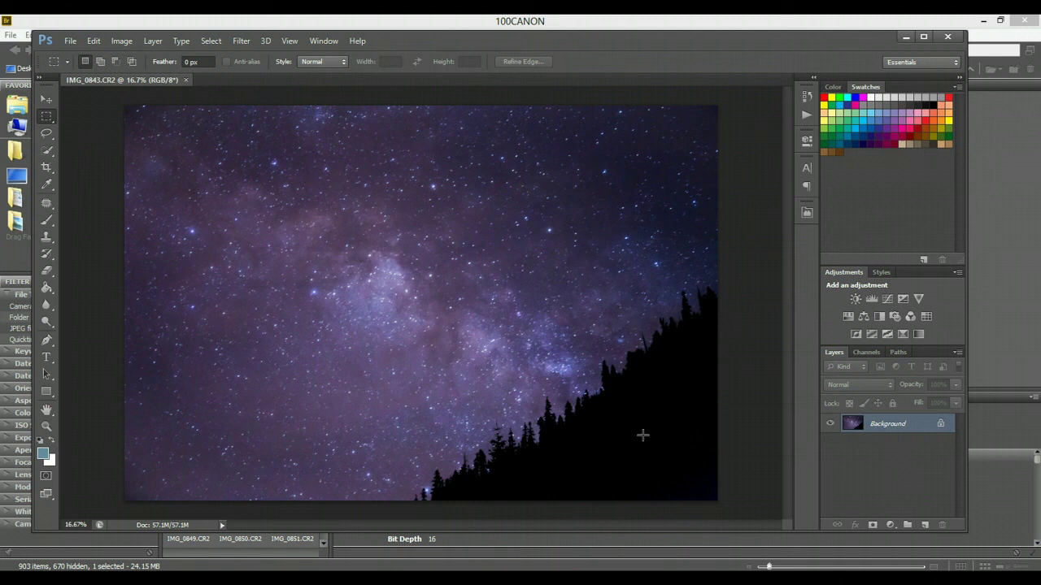
Paint over the lower-right treeline in black with an 800-px brush.
{"action": "left_click", "coordinate": [45, 222]}
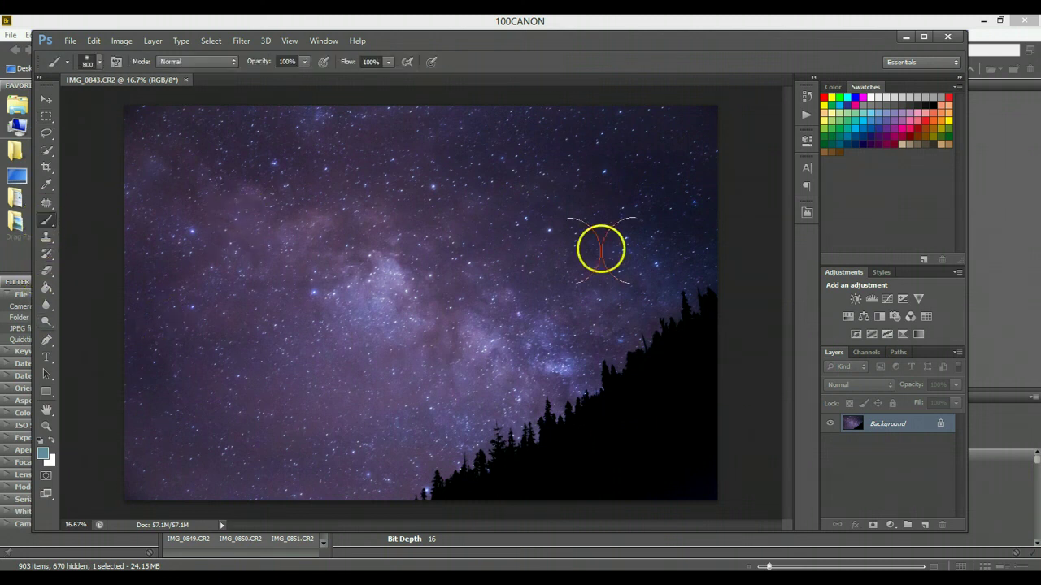
{"action": "left_click", "coordinate": [936, 98]}
{"action": "mouse_move", "coordinate": [713, 470]}
{"action": "left_mouse_down"}
{"action": "mouse_move", "coordinate": [708, 485]}
{"action": "mouse_move", "coordinate": [604, 493]}
{"action": "mouse_move", "coordinate": [704, 453]}
{"action": "left_mouse_up"}
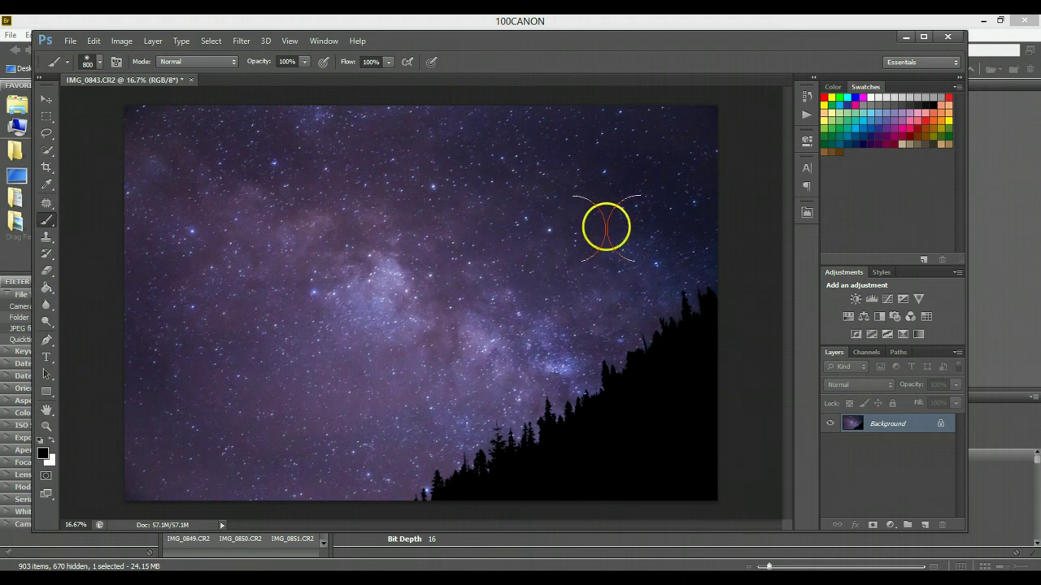
Duplicate the Background layer into a Background copy layer.
{"action": "left_click", "coordinate": [45, 99]}
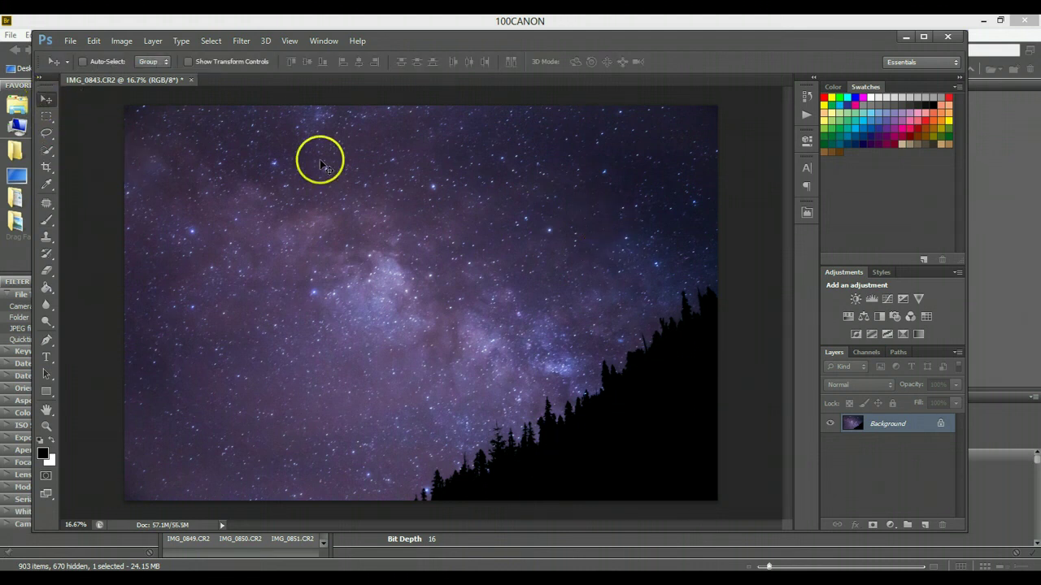
{"action": "left_click_drag", "start_coordinate": [909, 420], "coordinate": [909, 519]}
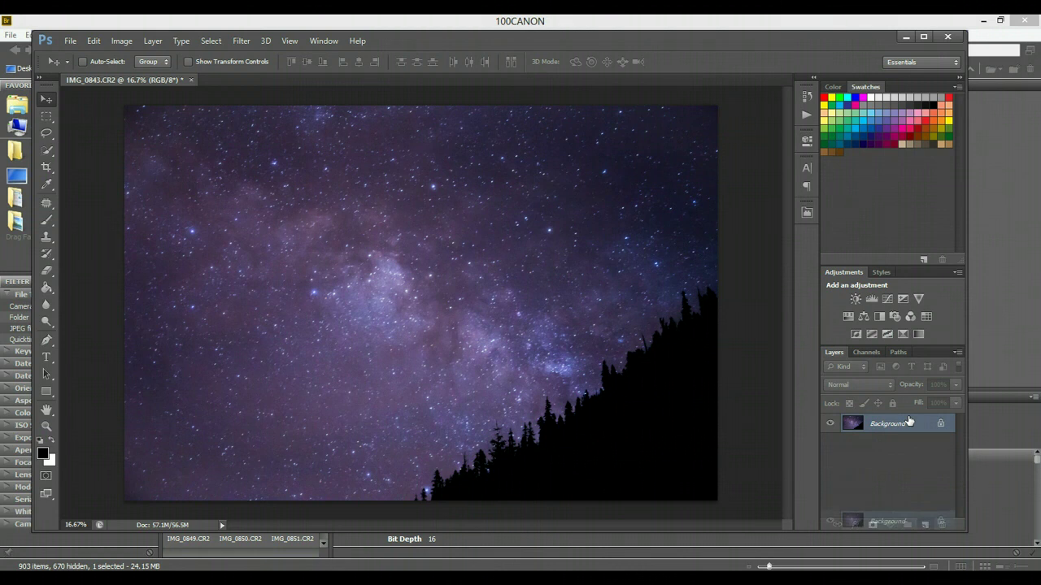
{"action": "left_click_drag", "start_coordinate": [908, 420], "coordinate": [928, 522]}
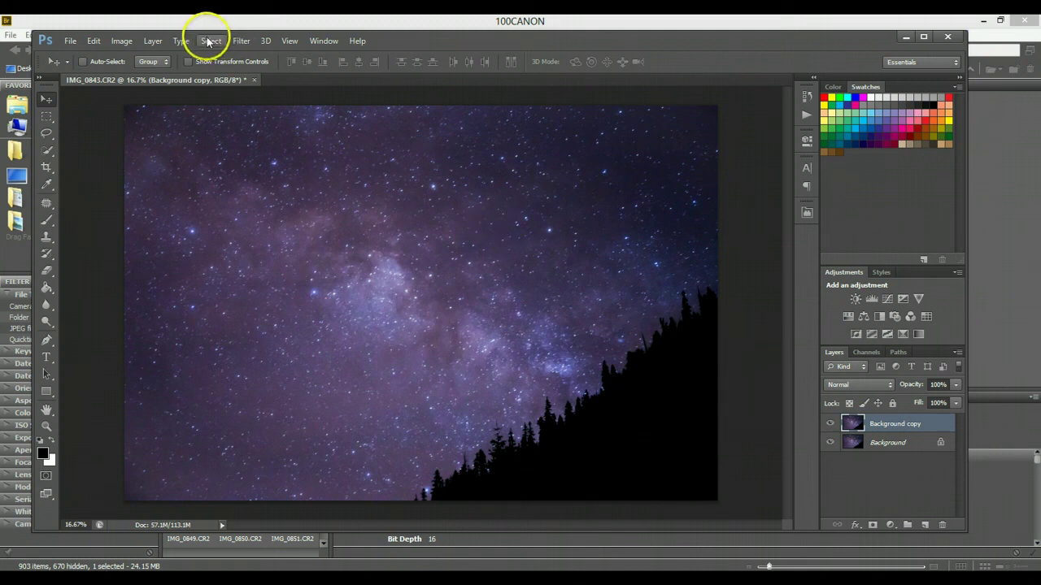
Select the black treeline with Color Range at Fuzziness 40.
{"action": "left_click", "coordinate": [246, 44]}
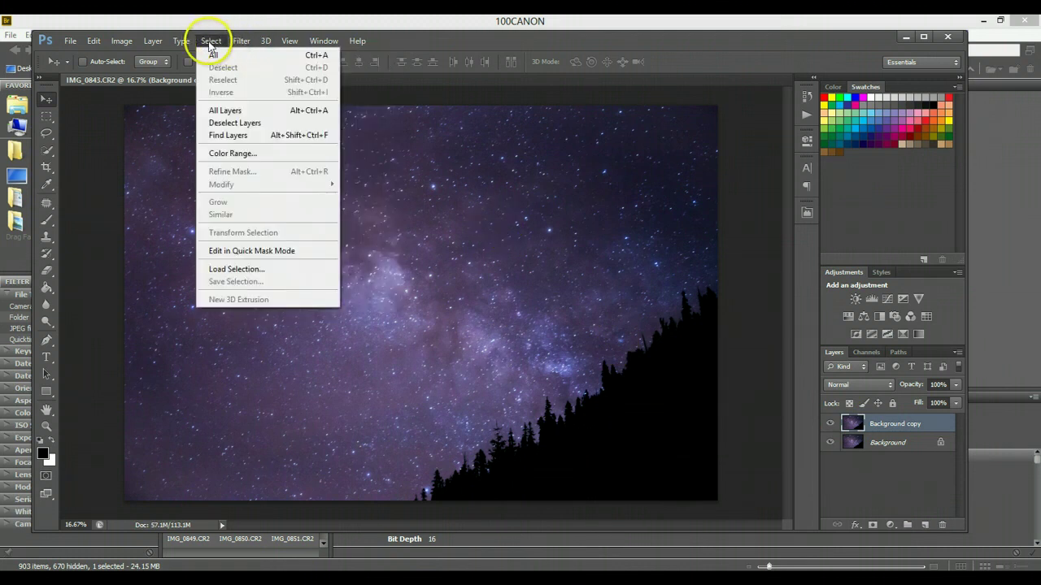
{"action": "left_click", "coordinate": [243, 153]}
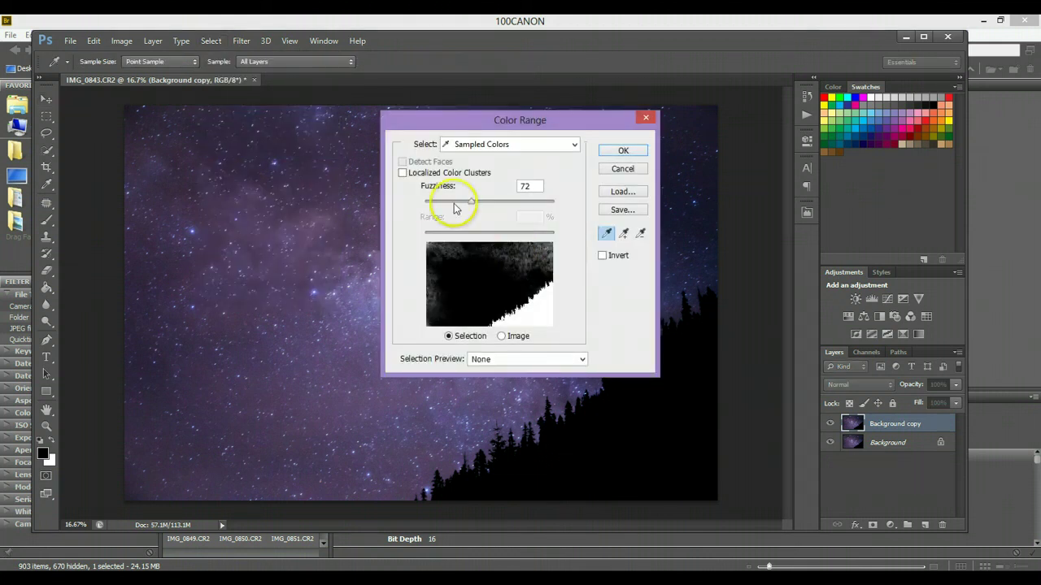
{"action": "left_click_drag", "start_coordinate": [454, 208], "coordinate": [461, 205]}
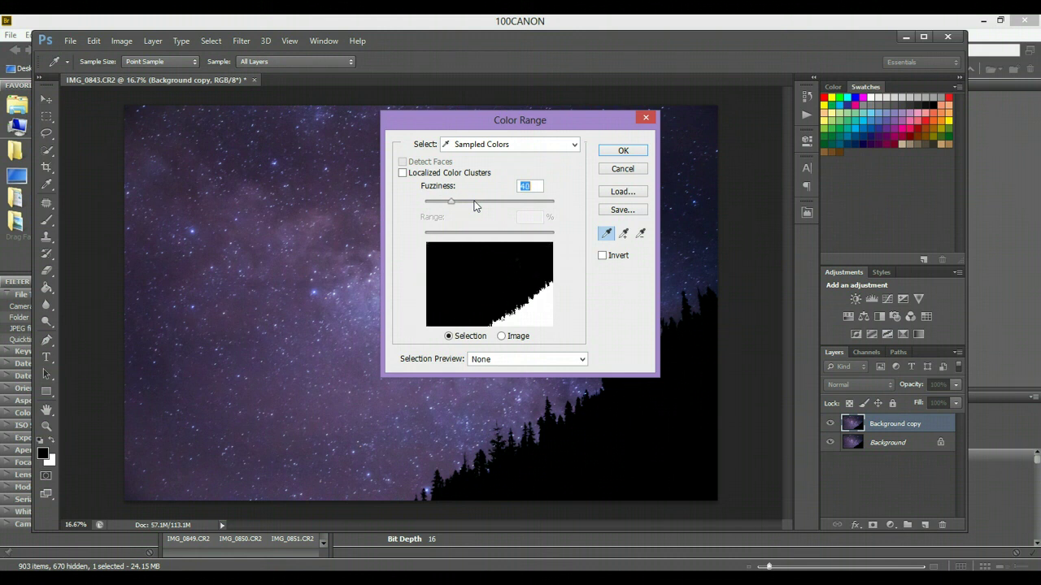
{"action": "left_click", "coordinate": [623, 150]}
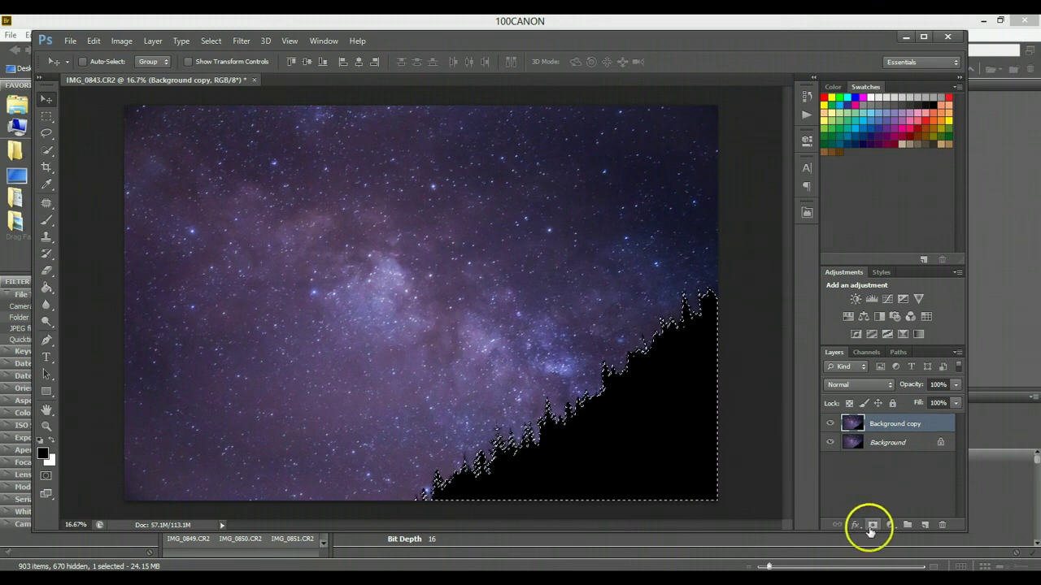
Mask Background copy to the treeline selection and duplicate Background into Background copy 2.
{"action": "left_click", "coordinate": [874, 527]}
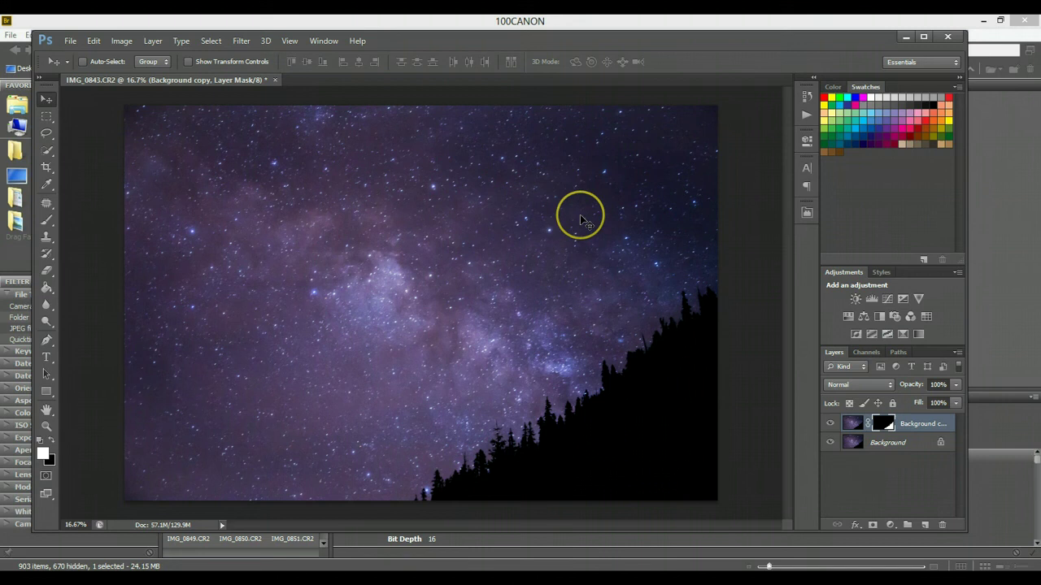
{"action": "key", "text": "ctrl+z"}
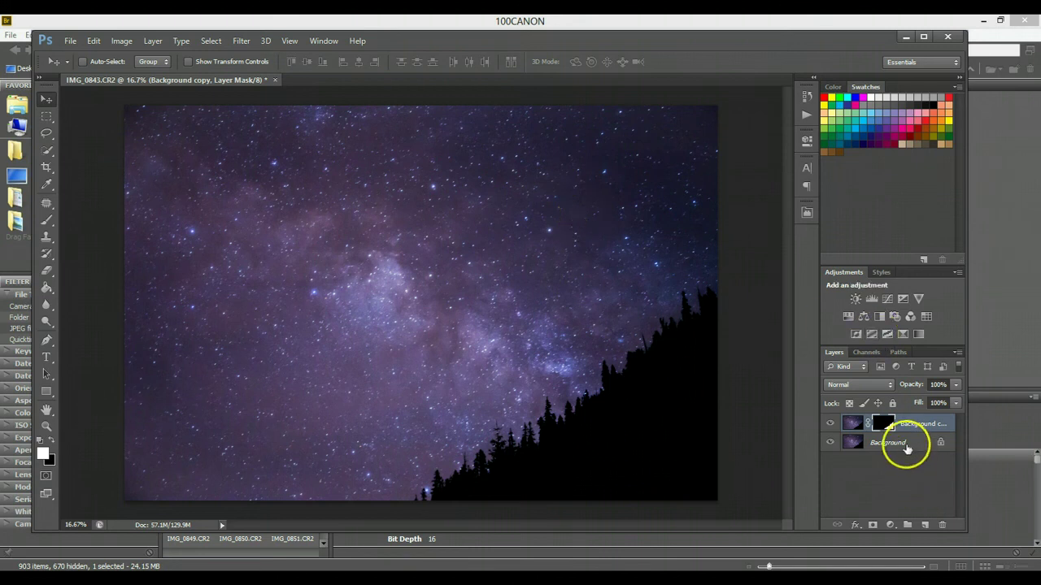
{"action": "left_click", "coordinate": [910, 444]}
{"action": "left_click_drag", "start_coordinate": [916, 445], "coordinate": [924, 525]}
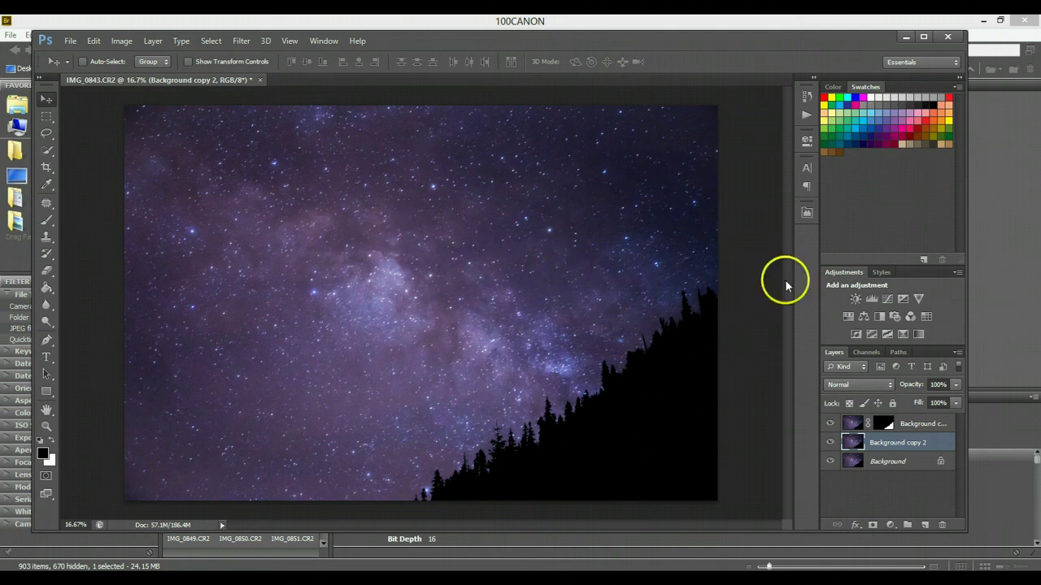
Add a Curves 1 layer and raise an on-image point into a brightening S-curve.
{"action": "left_click", "coordinate": [887, 299]}
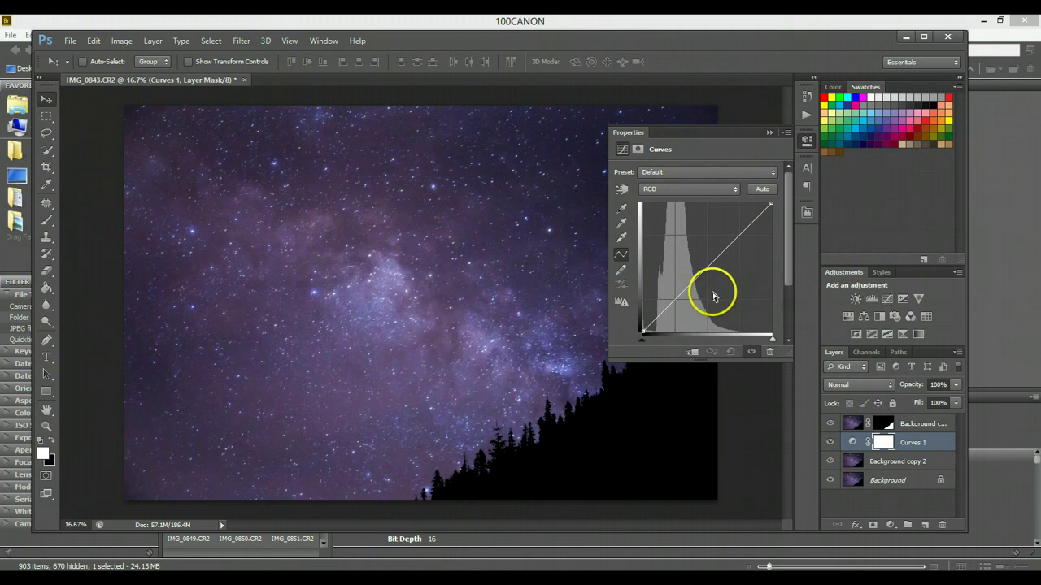
{"action": "left_click", "coordinate": [623, 192]}
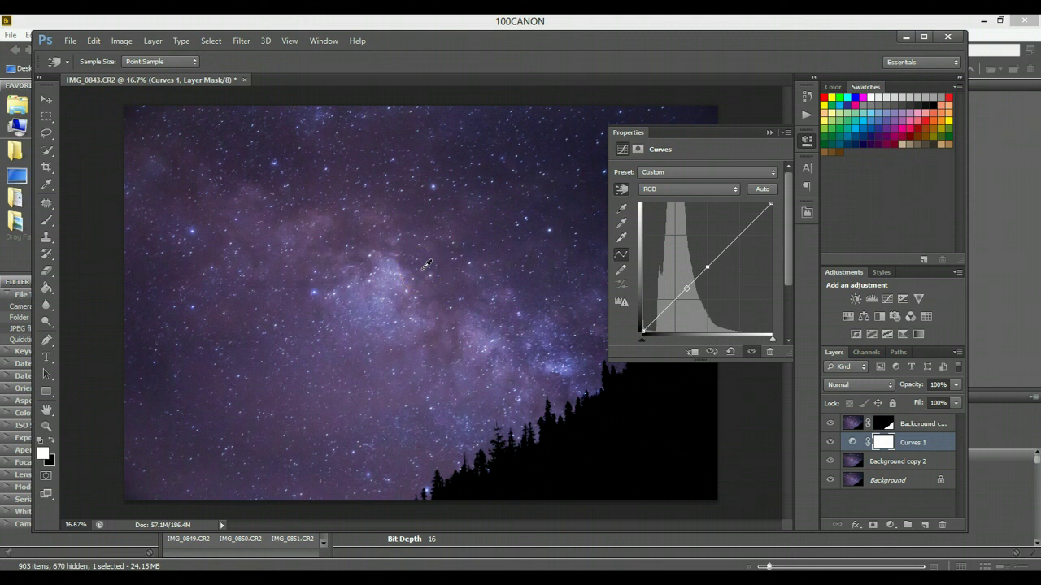
{"action": "left_click_drag", "start_coordinate": [427, 264], "coordinate": [707, 267]}
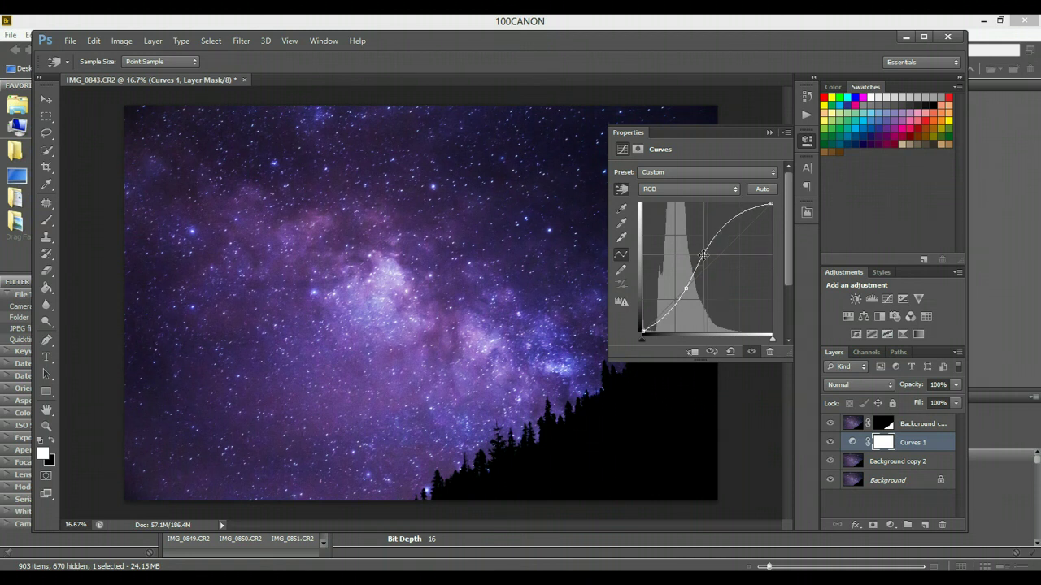
{"action": "left_click_drag", "start_coordinate": [702, 257], "coordinate": [703, 257]}
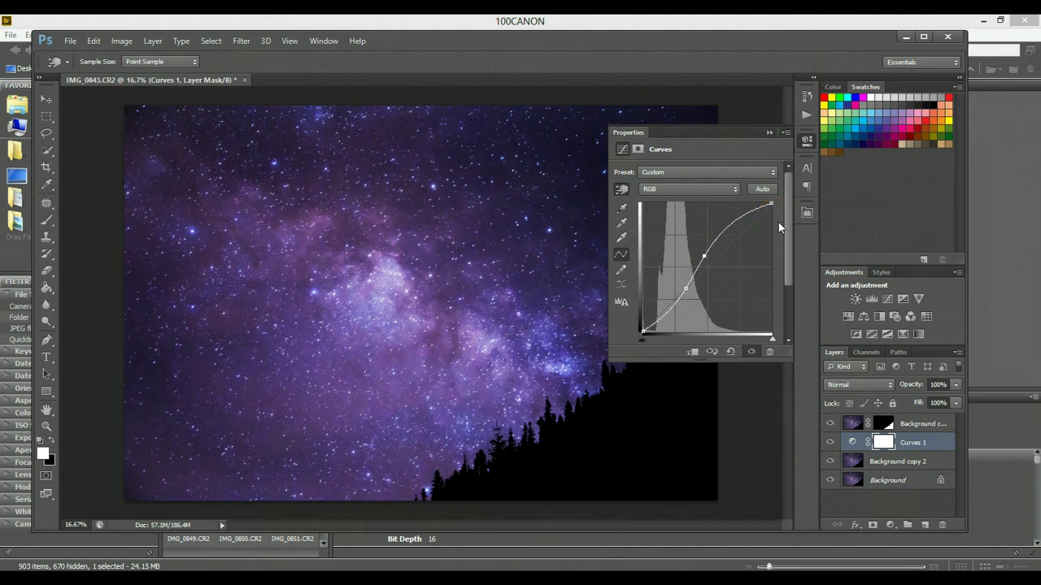
Invert the Curves 1 mask to black and brush white along the Milky Way core and band.
{"action": "key", "text": "ctrl+i"}
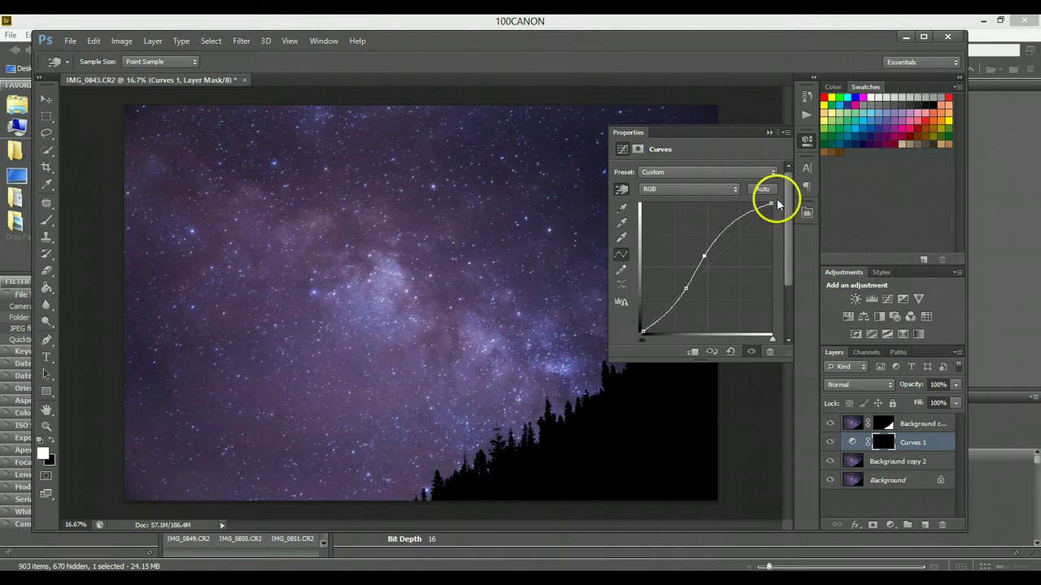
{"action": "left_click", "coordinate": [769, 133]}
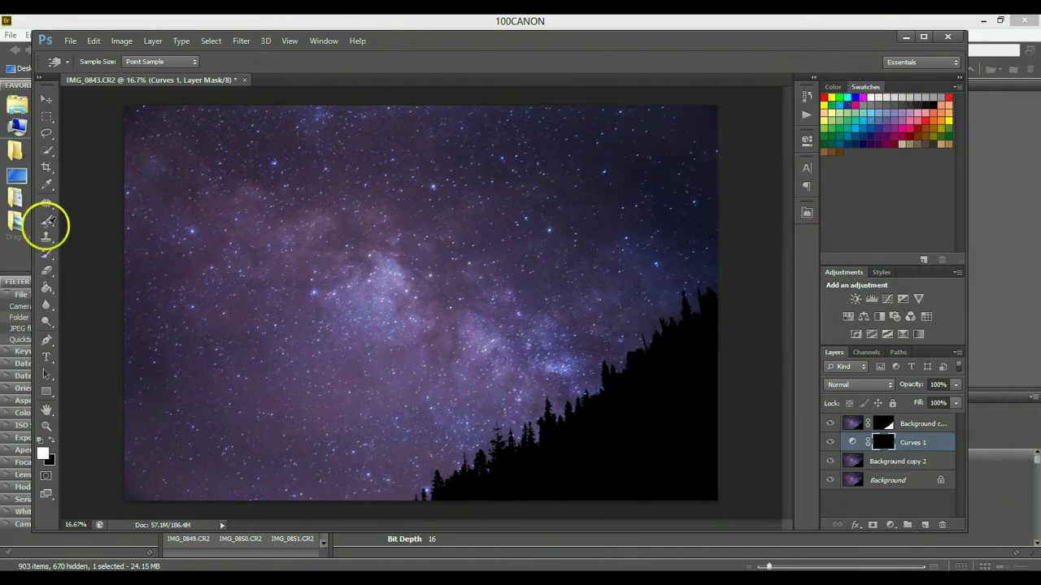
{"action": "left_click", "coordinate": [46, 220]}
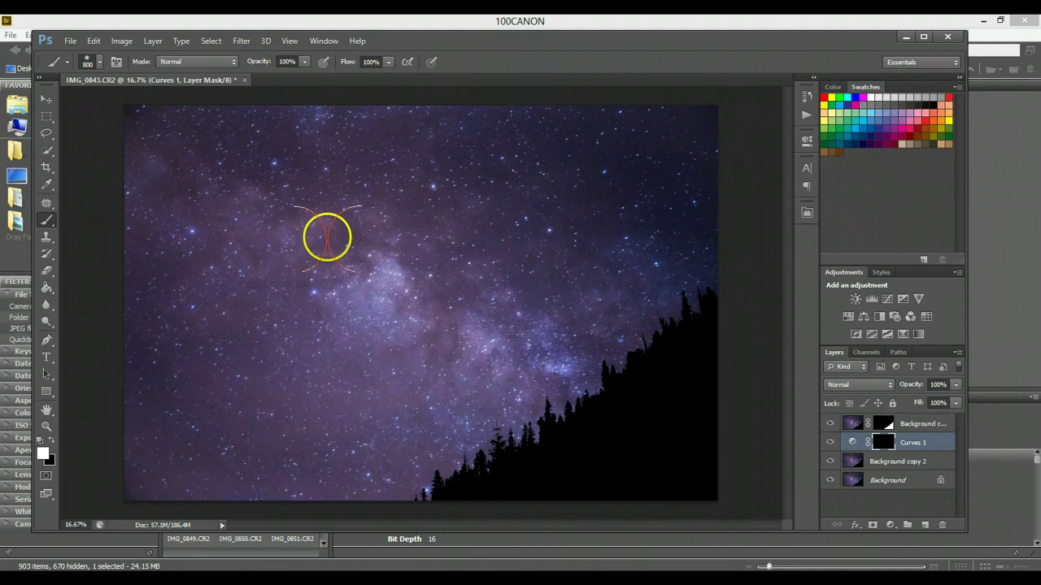
{"action": "left_click_drag", "start_coordinate": [325, 235], "coordinate": [327, 238]}
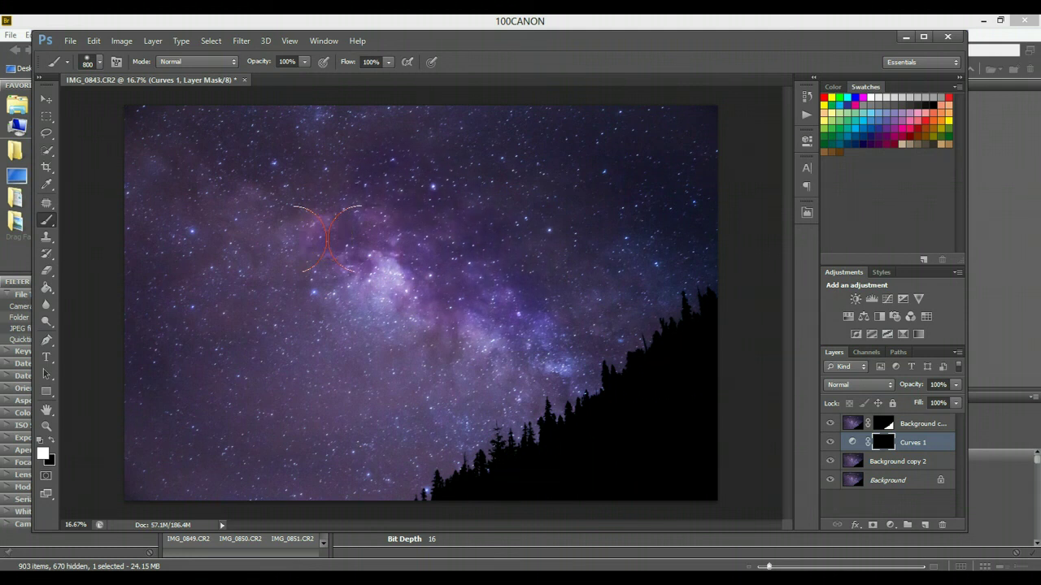
{"action": "mouse_move", "coordinate": [327, 238]}
{"action": "left_mouse_down"}
{"action": "mouse_move", "coordinate": [372, 286]}
{"action": "mouse_move", "coordinate": [446, 330]}
{"action": "mouse_move", "coordinate": [429, 355]}
{"action": "mouse_move", "coordinate": [441, 383]}
{"action": "mouse_move", "coordinate": [424, 377]}
{"action": "mouse_move", "coordinate": [441, 396]}
{"action": "mouse_move", "coordinate": [441, 366]}
{"action": "mouse_move", "coordinate": [486, 391]}
{"action": "mouse_move", "coordinate": [494, 423]}
{"action": "mouse_move", "coordinate": [505, 404]}
{"action": "mouse_move", "coordinate": [531, 411]}
{"action": "mouse_move", "coordinate": [530, 399]}
{"action": "mouse_move", "coordinate": [566, 389]}
{"action": "mouse_move", "coordinate": [592, 361]}
{"action": "mouse_move", "coordinate": [643, 356]}
{"action": "mouse_move", "coordinate": [608, 324]}
{"action": "mouse_move", "coordinate": [631, 321]}
{"action": "mouse_move", "coordinate": [583, 269]}
{"action": "mouse_move", "coordinate": [508, 214]}
{"action": "mouse_move", "coordinate": [539, 214]}
{"action": "mouse_move", "coordinate": [587, 236]}
{"action": "mouse_move", "coordinate": [667, 330]}
{"action": "mouse_move", "coordinate": [674, 312]}
{"action": "mouse_move", "coordinate": [503, 292]}
{"action": "mouse_move", "coordinate": [414, 218]}
{"action": "mouse_move", "coordinate": [433, 208]}
{"action": "mouse_move", "coordinate": [422, 197]}
{"action": "mouse_move", "coordinate": [401, 214]}
{"action": "mouse_move", "coordinate": [336, 182]}
{"action": "mouse_move", "coordinate": [342, 209]}
{"action": "mouse_move", "coordinate": [454, 294]}
{"action": "mouse_move", "coordinate": [506, 409]}
{"action": "mouse_move", "coordinate": [431, 404]}
{"action": "mouse_move", "coordinate": [455, 421]}
{"action": "mouse_move", "coordinate": [361, 363]}
{"action": "mouse_move", "coordinate": [355, 294]}
{"action": "mouse_move", "coordinate": [281, 246]}
{"action": "mouse_move", "coordinate": [301, 244]}
{"action": "mouse_move", "coordinate": [303, 209]}
{"action": "mouse_move", "coordinate": [265, 171]}
{"action": "mouse_move", "coordinate": [163, 144]}
{"action": "mouse_move", "coordinate": [234, 207]}
{"action": "mouse_move", "coordinate": [146, 170]}
{"action": "mouse_move", "coordinate": [193, 212]}
{"action": "mouse_move", "coordinate": [290, 259]}
{"action": "mouse_move", "coordinate": [318, 292]}
{"action": "mouse_move", "coordinate": [163, 233]}
{"action": "mouse_move", "coordinate": [219, 292]}
{"action": "mouse_move", "coordinate": [413, 372]}
{"action": "mouse_move", "coordinate": [419, 410]}
{"action": "mouse_move", "coordinate": [339, 363]}
{"action": "mouse_move", "coordinate": [293, 284]}
{"action": "mouse_move", "coordinate": [165, 206]}
{"action": "mouse_move", "coordinate": [262, 260]}
{"action": "mouse_move", "coordinate": [472, 285]}
{"action": "mouse_move", "coordinate": [627, 285]}
{"action": "mouse_move", "coordinate": [334, 239]}
{"action": "mouse_move", "coordinate": [109, 115]}
{"action": "left_mouse_up"}
Switch the brush to a fully hard round tip.
{"action": "left_click", "coordinate": [99, 62]}
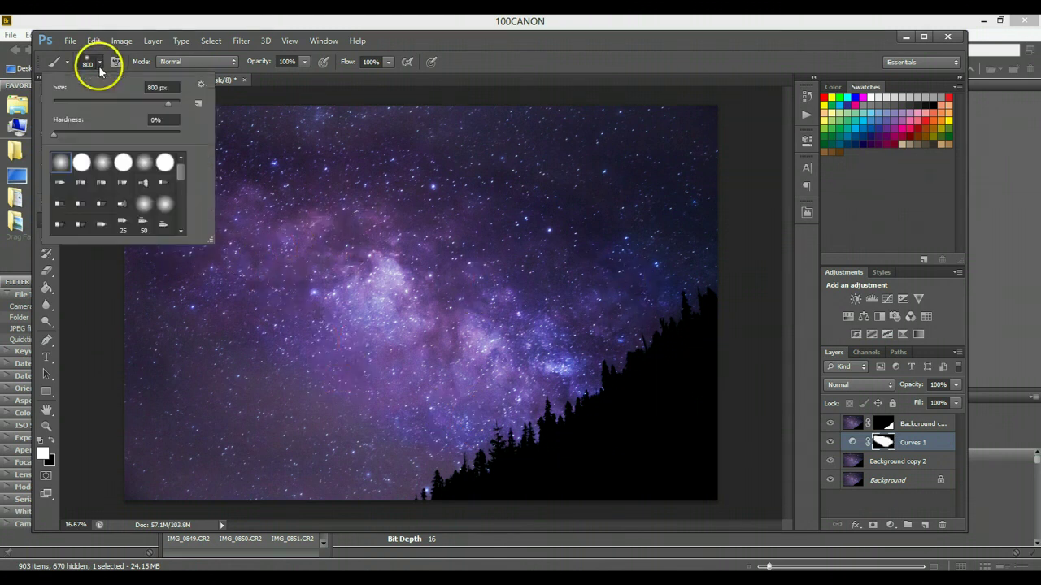
{"action": "left_click", "coordinate": [82, 163]}
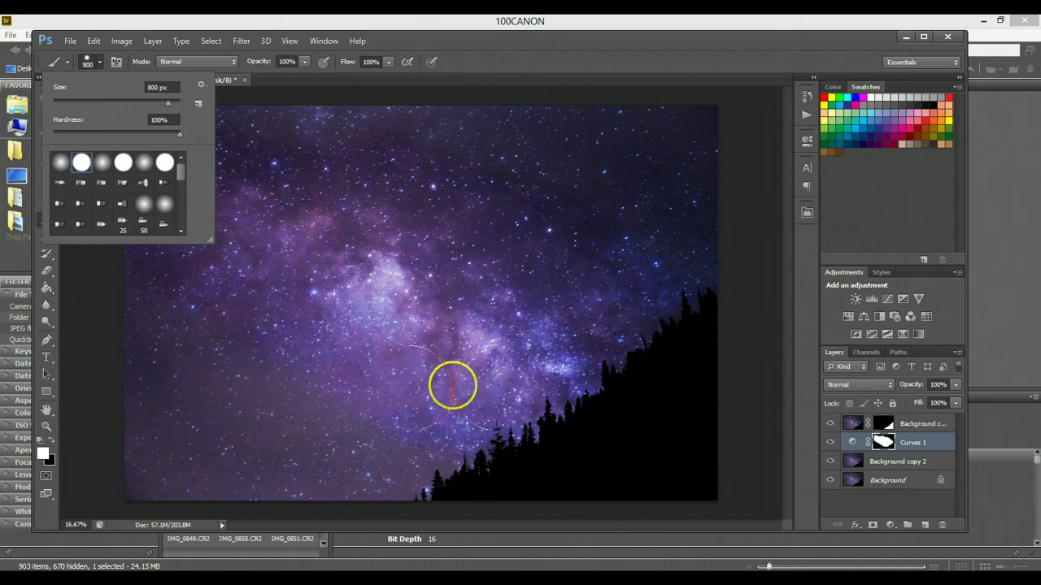
{"action": "left_click", "coordinate": [478, 421]}
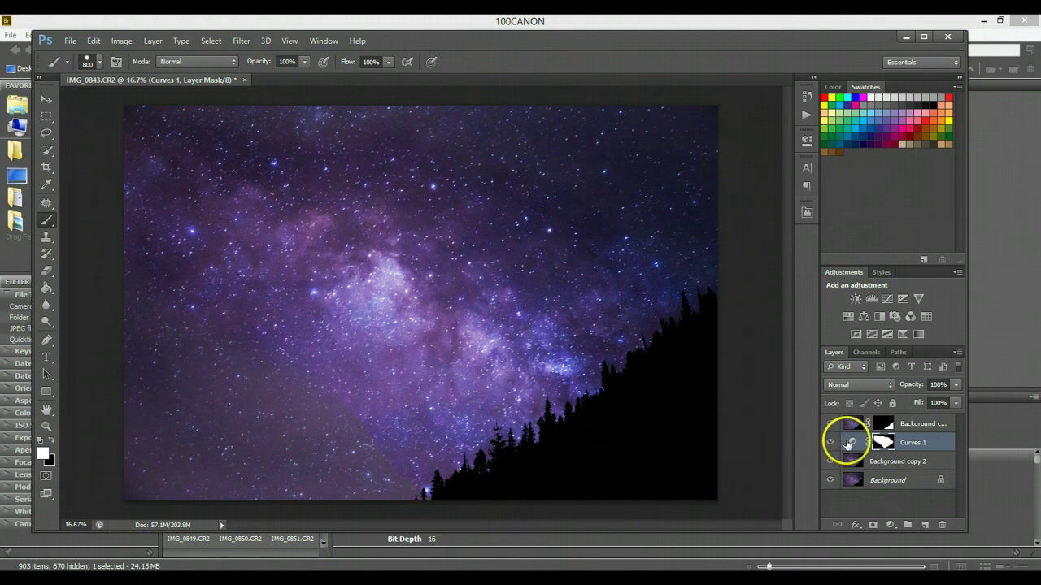
Steepen the Curves 1 curve with an extra control point.
{"action": "left_click", "coordinate": [852, 443]}
{"action": "double_click", "coordinate": [852, 442]}
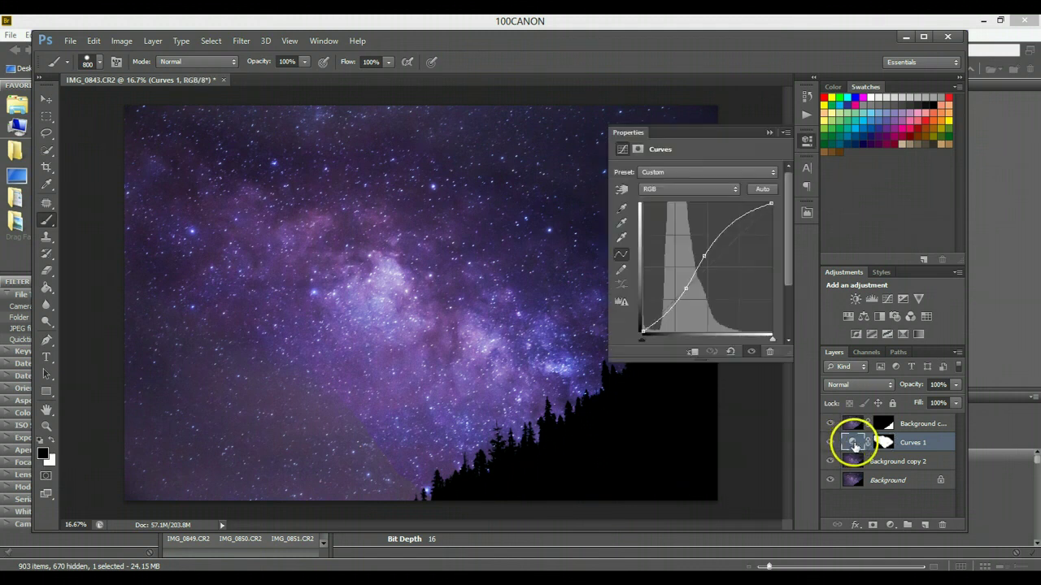
{"action": "left_click", "coordinate": [686, 290]}
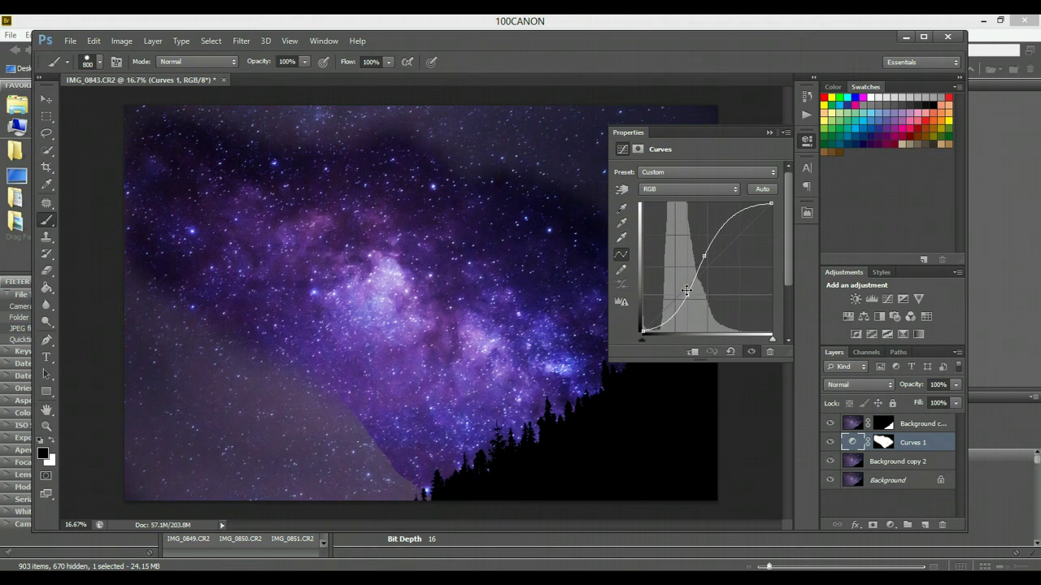
{"action": "left_click", "coordinate": [767, 132]}
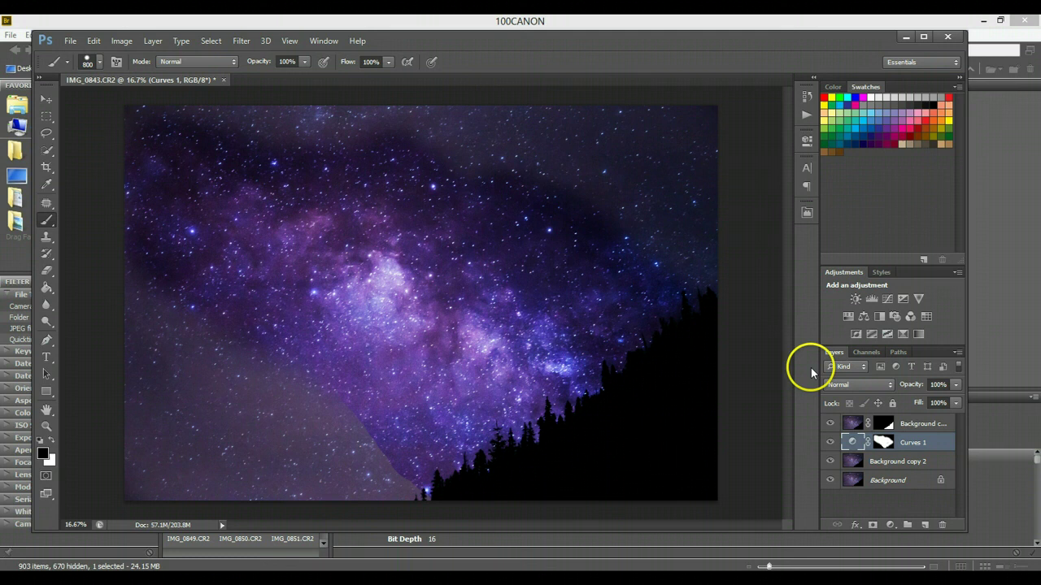
Paint black on the Curves 1 mask over the upper-left and right-side sky.
{"action": "left_click", "coordinate": [884, 442]}
{"action": "key", "text": "x"}
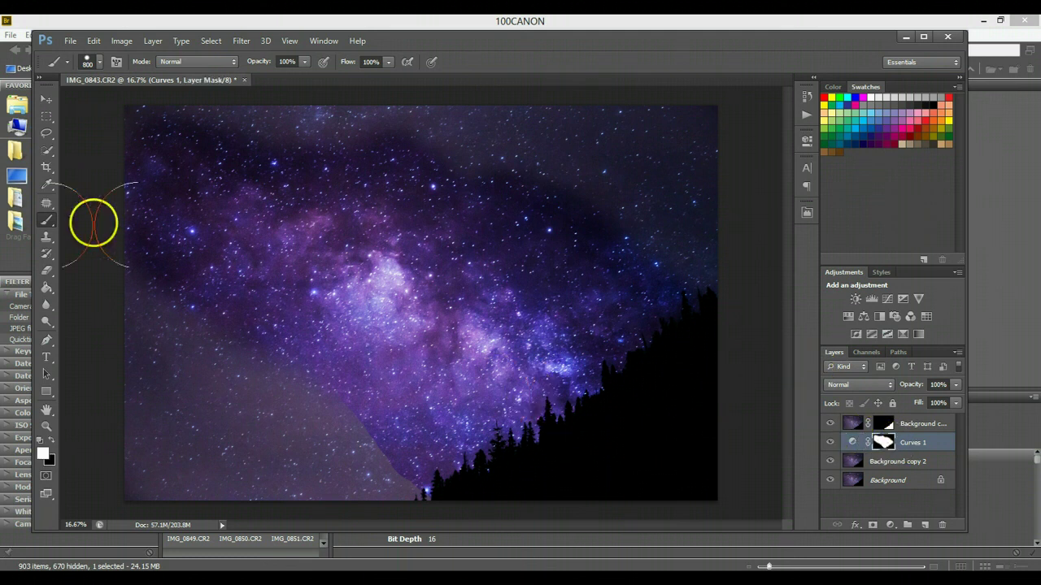
{"action": "mouse_move", "coordinate": [257, 180]}
{"action": "left_mouse_down"}
{"action": "mouse_move", "coordinate": [192, 124]}
{"action": "mouse_move", "coordinate": [238, 194]}
{"action": "mouse_move", "coordinate": [346, 205]}
{"action": "mouse_move", "coordinate": [212, 113]}
{"action": "mouse_move", "coordinate": [326, 159]}
{"action": "mouse_move", "coordinate": [347, 215]}
{"action": "mouse_move", "coordinate": [326, 201]}
{"action": "left_mouse_up"}
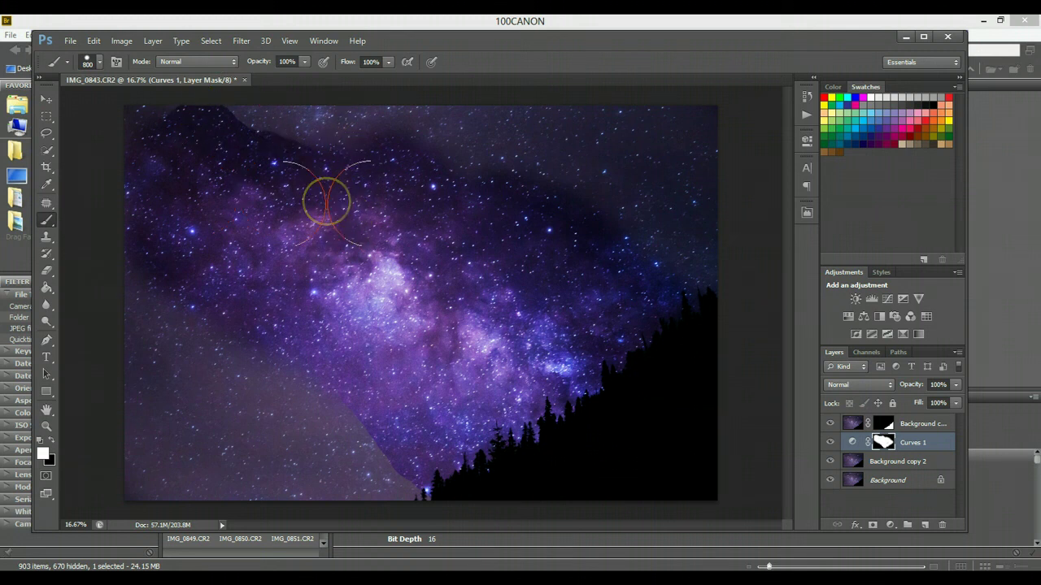
{"action": "mouse_move", "coordinate": [590, 336]}
{"action": "left_mouse_down"}
{"action": "mouse_move", "coordinate": [635, 278]}
{"action": "mouse_move", "coordinate": [450, 380]}
{"action": "mouse_move", "coordinate": [472, 421]}
{"action": "mouse_move", "coordinate": [309, 367]}
{"action": "mouse_move", "coordinate": [317, 345]}
{"action": "mouse_move", "coordinate": [255, 291]}
{"action": "mouse_move", "coordinate": [189, 255]}
{"action": "mouse_move", "coordinate": [448, 349]}
{"action": "left_mouse_up"}
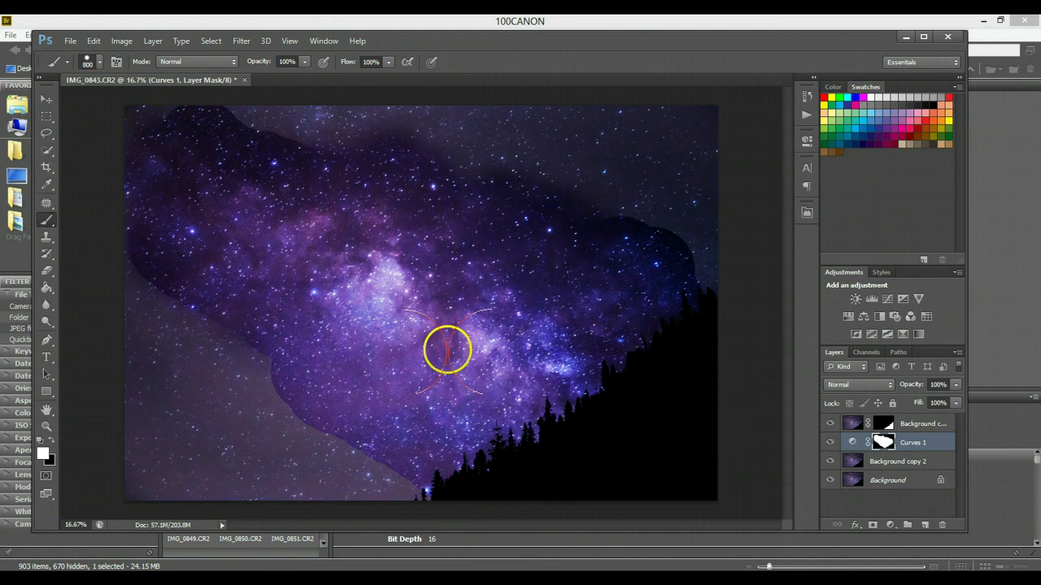
Paint out the lower sky, blur the Curves 1 mask 293.4 px, and touch up near the treeline.
{"action": "left_click", "coordinate": [579, 312]}
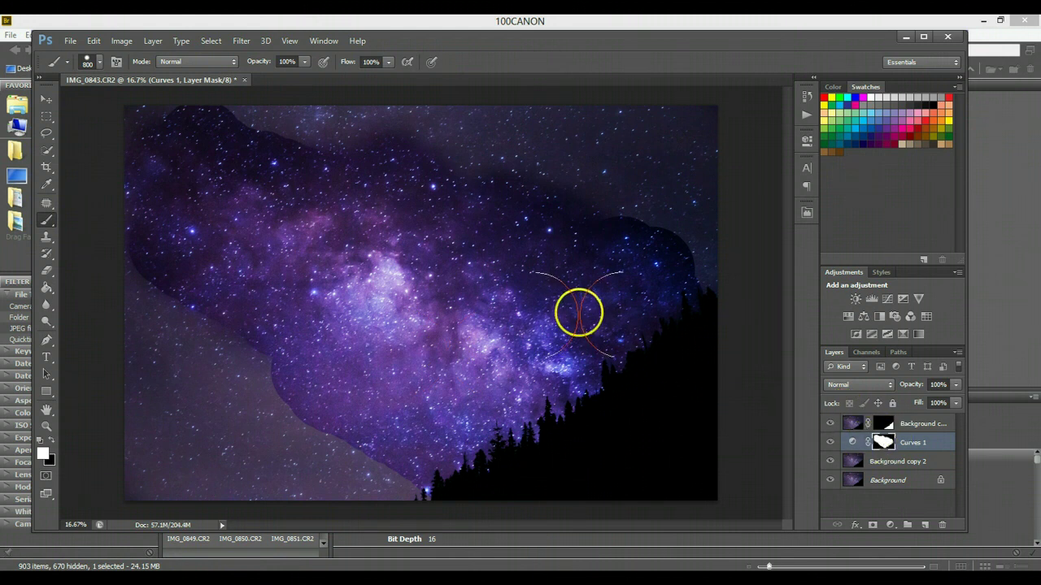
{"action": "left_click", "coordinate": [241, 40]}
{"action": "mouse_move", "coordinate": [279, 180]}
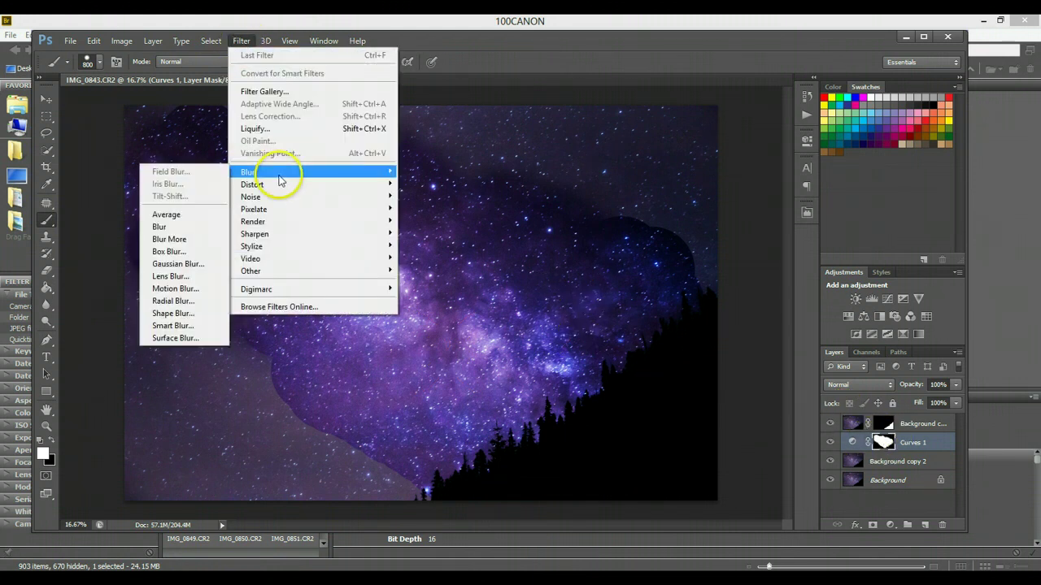
{"action": "left_click", "coordinate": [175, 264]}
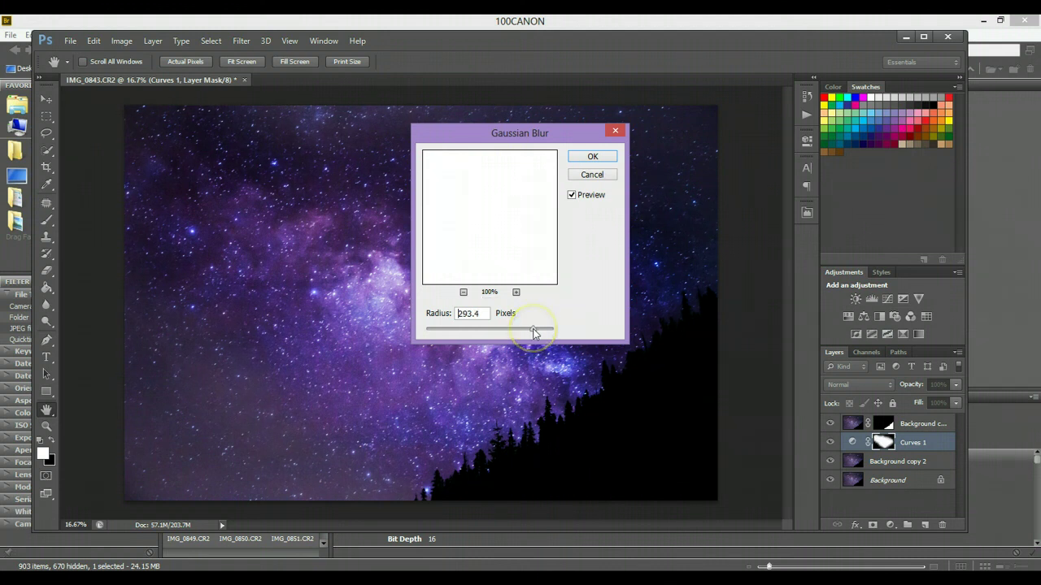
{"action": "left_click", "coordinate": [533, 331]}
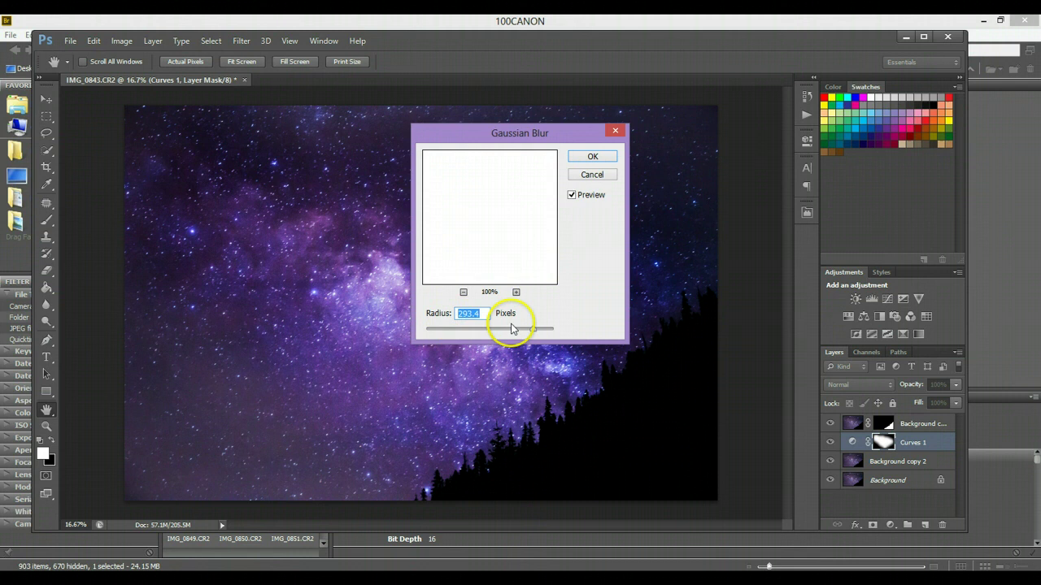
{"action": "left_click", "coordinate": [594, 155]}
{"action": "key", "text": "b"}
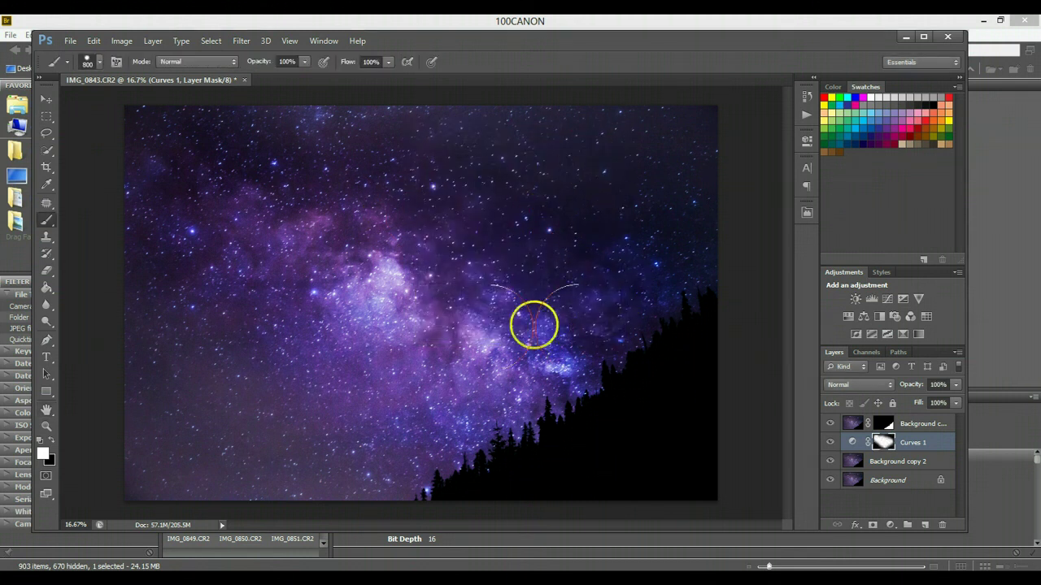
{"action": "mouse_move", "coordinate": [563, 275]}
{"action": "left_mouse_down"}
{"action": "mouse_move", "coordinate": [551, 278]}
{"action": "mouse_move", "coordinate": [623, 283]}
{"action": "mouse_move", "coordinate": [613, 285]}
{"action": "mouse_move", "coordinate": [630, 365]}
{"action": "left_mouse_up"}
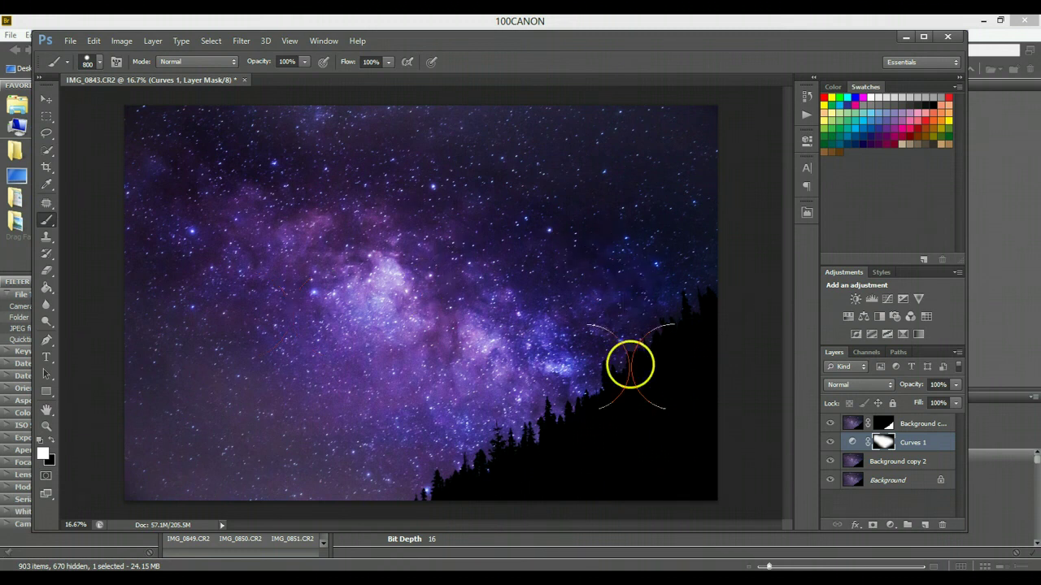
Duplicate Background copy 2 into a new Background copy 3 layer.
{"action": "left_click", "coordinate": [885, 463]}
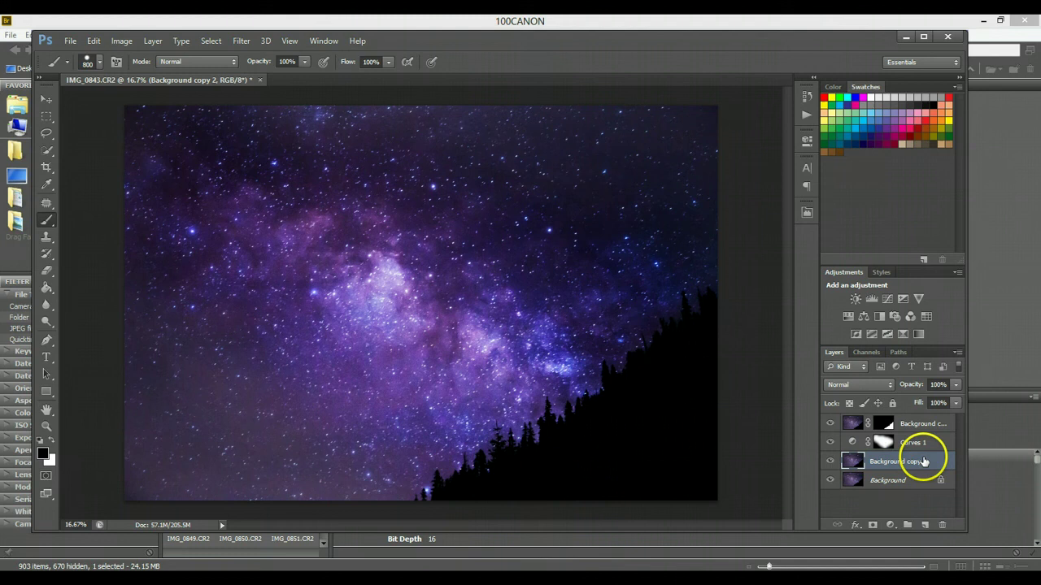
{"action": "left_click_drag", "start_coordinate": [923, 462], "coordinate": [923, 526]}
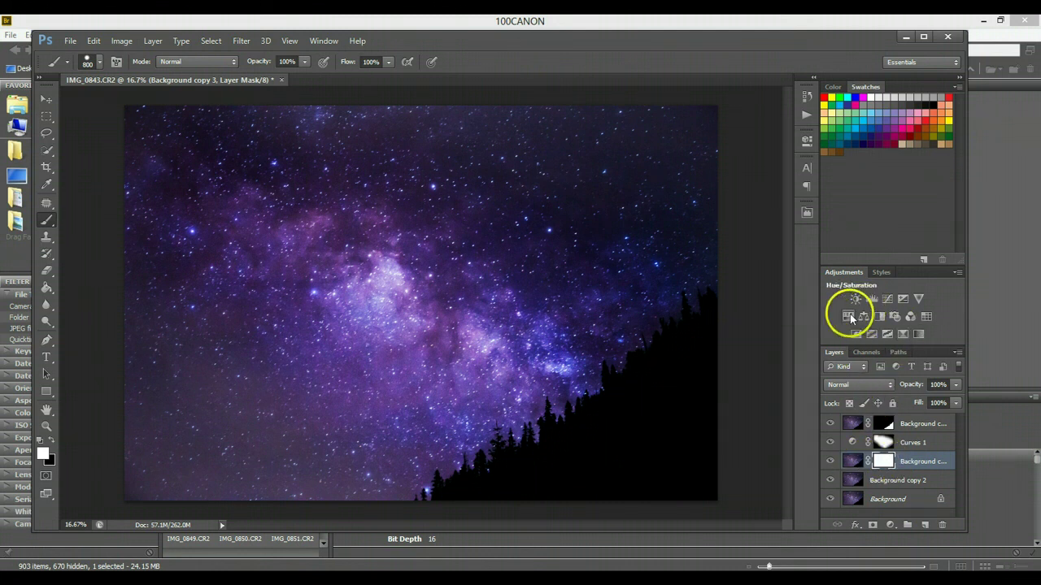
Add a Curves 2 layer pulled down to darken, then invert its mask to black.
{"action": "left_click", "coordinate": [887, 301]}
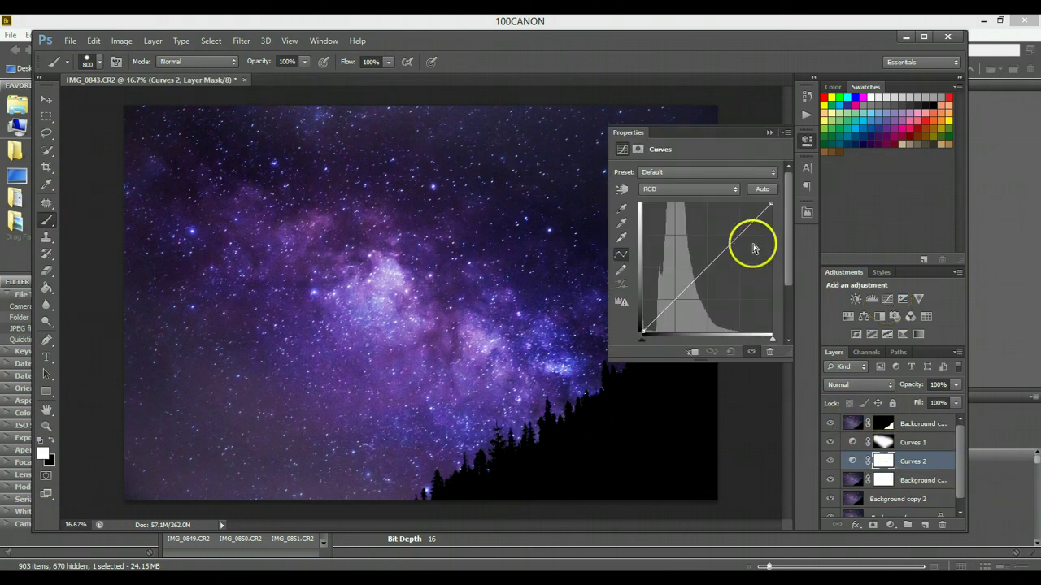
{"action": "left_click_drag", "start_coordinate": [673, 299], "coordinate": [673, 304]}
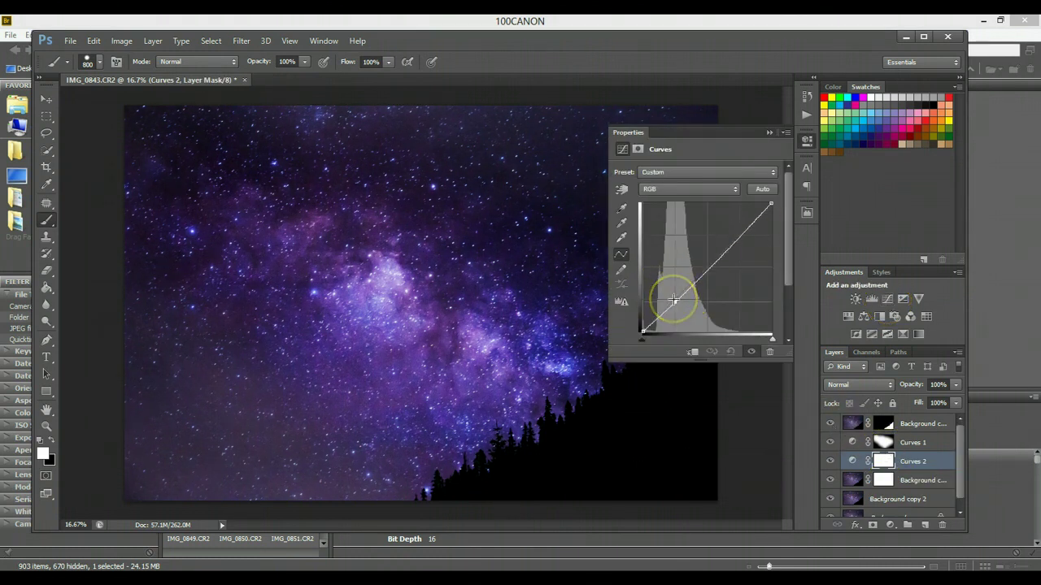
{"action": "key", "text": "Down"}
{"action": "key", "text": "Down"}
{"action": "key", "text": "Down"}
{"action": "key", "text": "Down"}
{"action": "key", "text": "Down"}
{"action": "key", "text": "Down"}
{"action": "key", "text": "Down"}
{"action": "key", "text": "Down"}
{"action": "key", "text": "Down"}
{"action": "key", "text": "Down"}
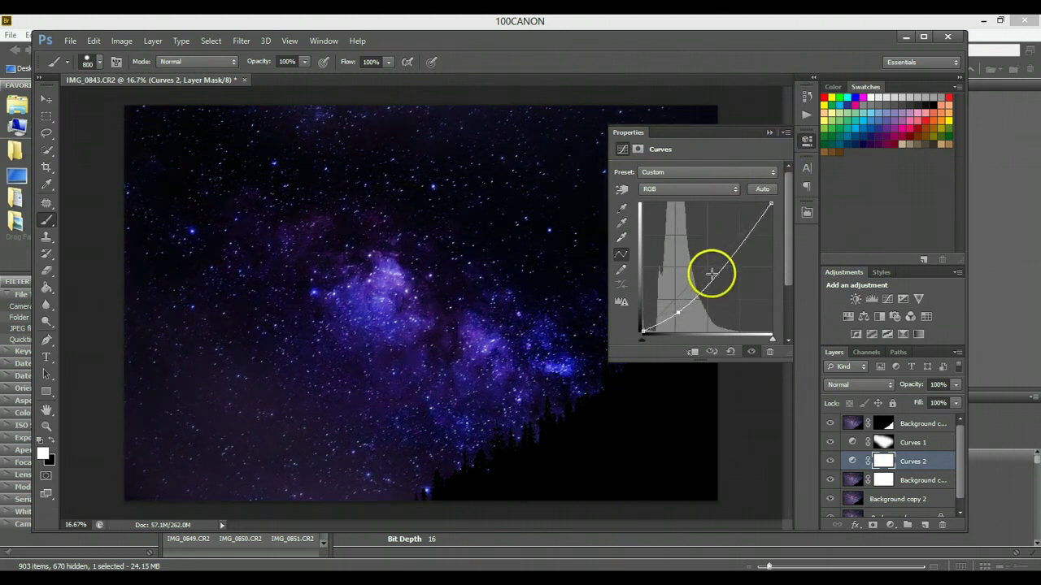
{"action": "left_click", "coordinate": [768, 133]}
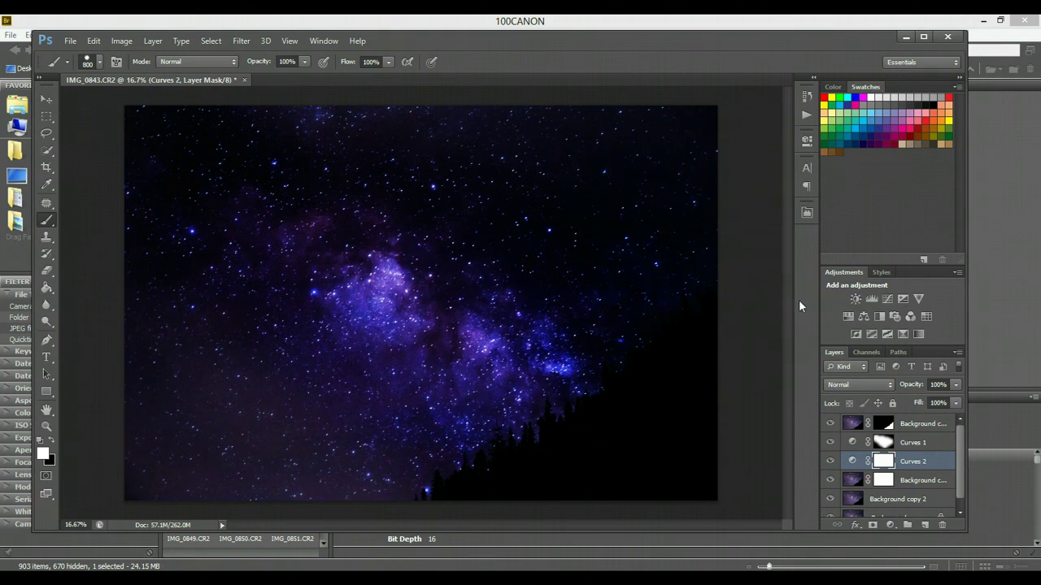
{"action": "key", "text": "ctrl+i"}
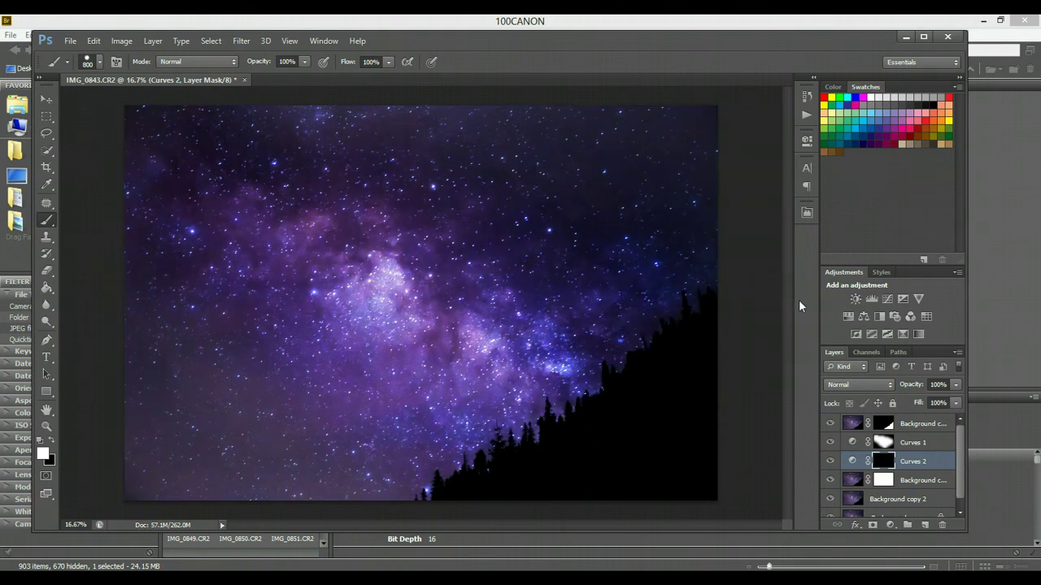
Delete Background copy 3's layer mask.
{"action": "left_click", "coordinate": [882, 479]}
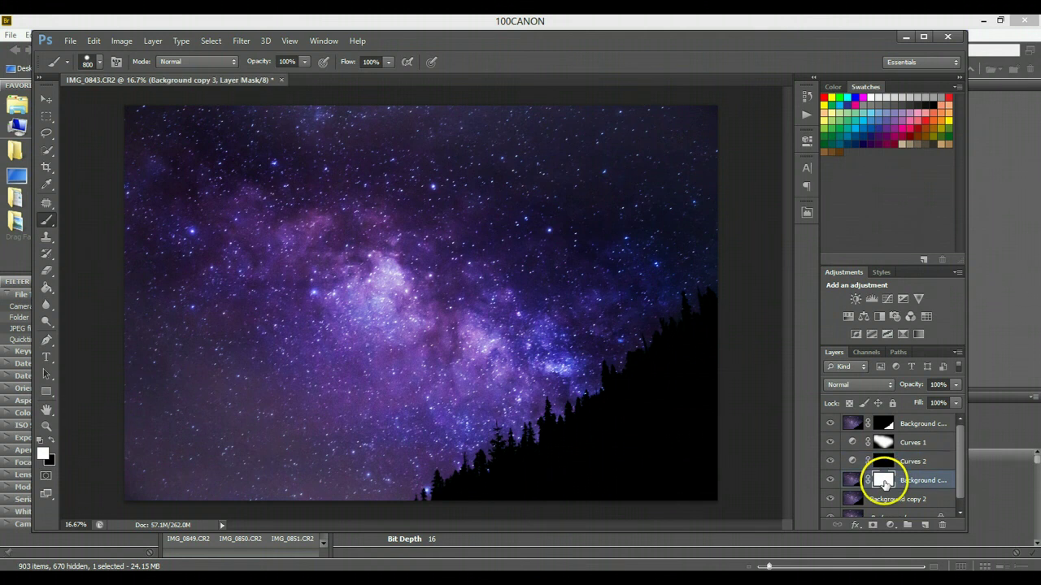
{"action": "right_click", "coordinate": [884, 483]}
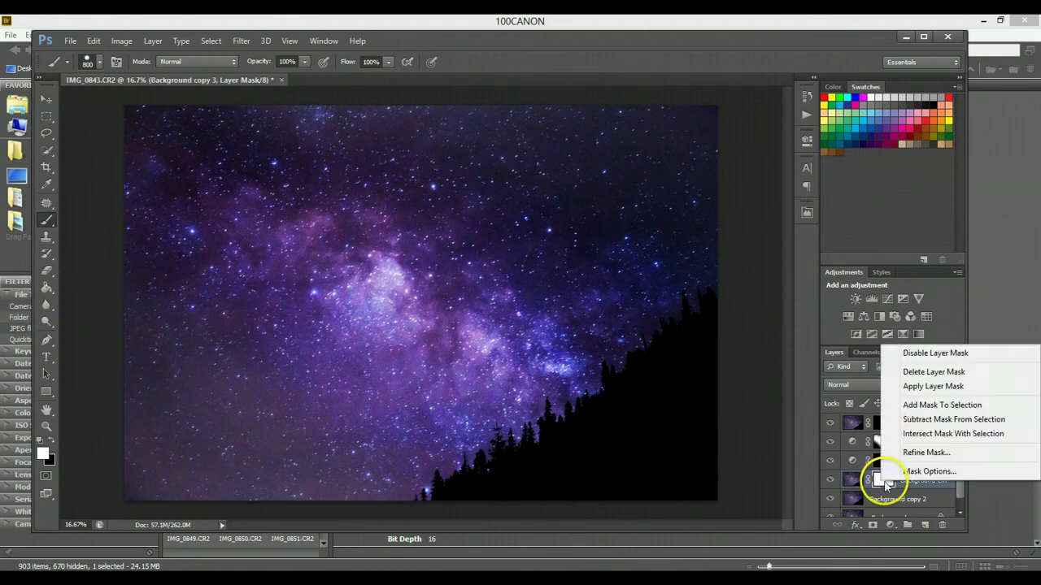
{"action": "left_click", "coordinate": [931, 372]}
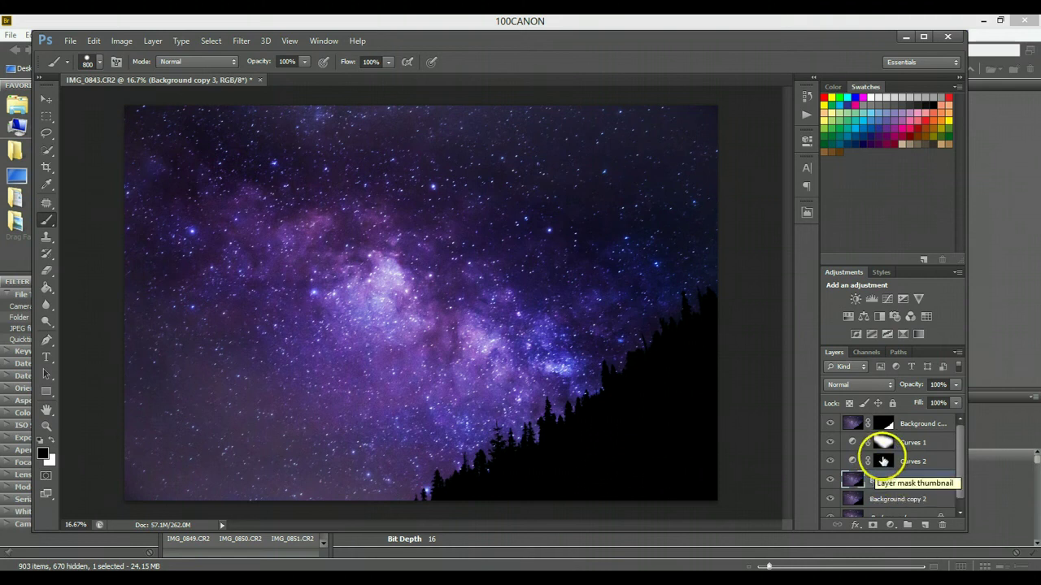
Paint white on the Curves 2 mask over the left, upper and upper-right sky outside the band.
{"action": "left_click", "coordinate": [883, 461]}
{"action": "key", "text": "x"}
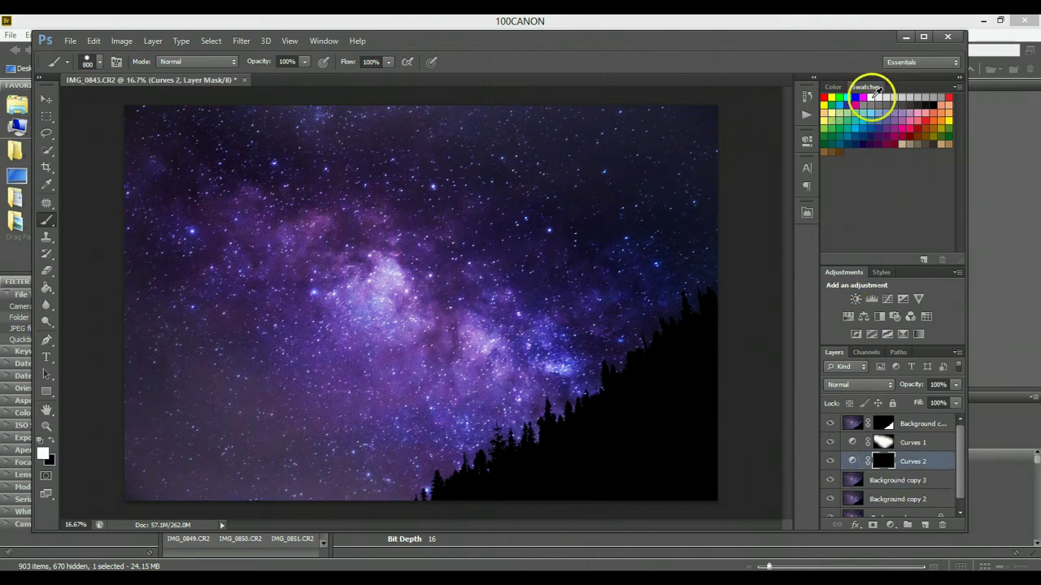
{"action": "mouse_move", "coordinate": [138, 279]}
{"action": "left_mouse_down"}
{"action": "mouse_move", "coordinate": [167, 341]}
{"action": "mouse_move", "coordinate": [236, 386]}
{"action": "left_mouse_up"}
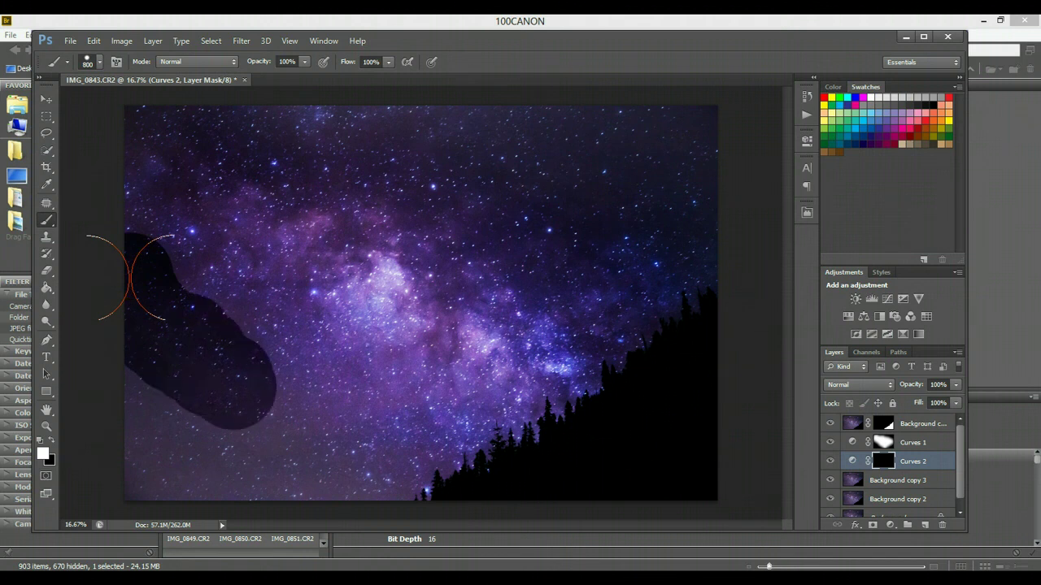
{"action": "mouse_move", "coordinate": [130, 278]}
{"action": "left_mouse_down"}
{"action": "mouse_move", "coordinate": [317, 452]}
{"action": "mouse_move", "coordinate": [390, 460]}
{"action": "mouse_move", "coordinate": [346, 485]}
{"action": "mouse_move", "coordinate": [329, 482]}
{"action": "mouse_move", "coordinate": [117, 407]}
{"action": "mouse_move", "coordinate": [170, 408]}
{"action": "mouse_move", "coordinate": [173, 448]}
{"action": "mouse_move", "coordinate": [119, 448]}
{"action": "mouse_move", "coordinate": [132, 470]}
{"action": "mouse_move", "coordinate": [376, 500]}
{"action": "mouse_move", "coordinate": [447, 464]}
{"action": "left_mouse_up"}
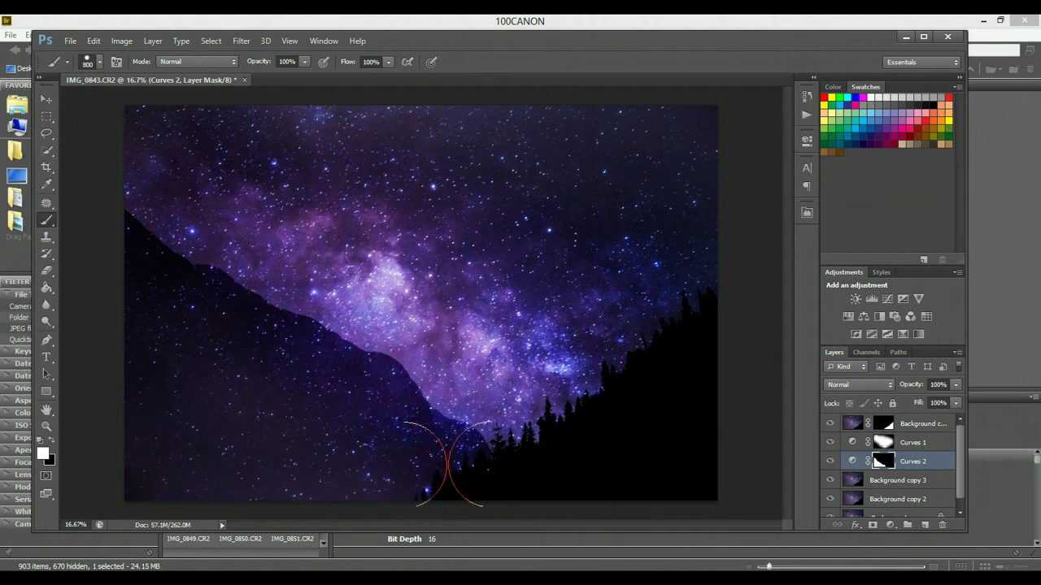
{"action": "mouse_move", "coordinate": [354, 113]}
{"action": "left_mouse_down"}
{"action": "mouse_move", "coordinate": [334, 97]}
{"action": "mouse_move", "coordinate": [542, 132]}
{"action": "mouse_move", "coordinate": [528, 191]}
{"action": "mouse_move", "coordinate": [658, 208]}
{"action": "mouse_move", "coordinate": [602, 236]}
{"action": "mouse_move", "coordinate": [561, 227]}
{"action": "left_mouse_up"}
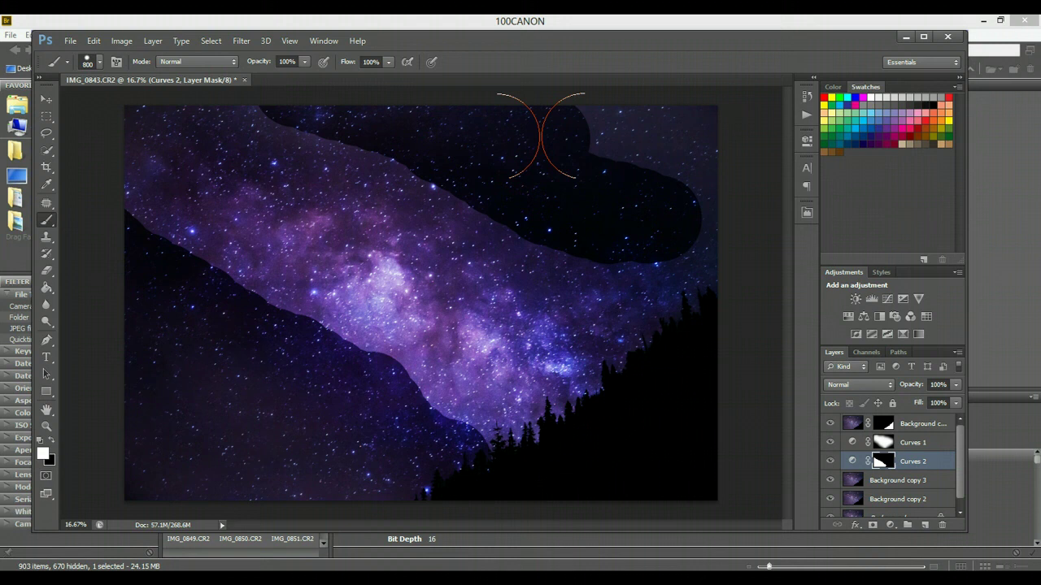
{"action": "mouse_move", "coordinate": [537, 129]}
{"action": "left_mouse_down"}
{"action": "mouse_move", "coordinate": [642, 154]}
{"action": "mouse_move", "coordinate": [574, 126]}
{"action": "mouse_move", "coordinate": [672, 126]}
{"action": "mouse_move", "coordinate": [709, 141]}
{"action": "mouse_move", "coordinate": [700, 140]}
{"action": "mouse_move", "coordinate": [710, 165]}
{"action": "mouse_move", "coordinate": [757, 244]}
{"action": "left_mouse_up"}
{"action": "left_click", "coordinate": [432, 162]}
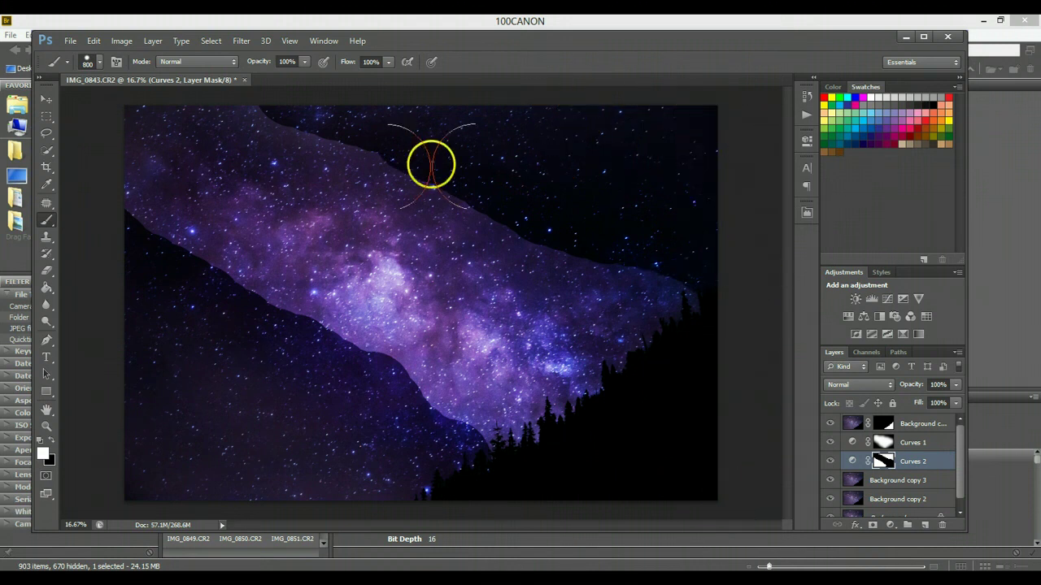
Feather the Curves 2 mask with a 316.2-pixel Gaussian Blur.
{"action": "left_click", "coordinate": [242, 43]}
{"action": "mouse_move", "coordinate": [280, 172]}
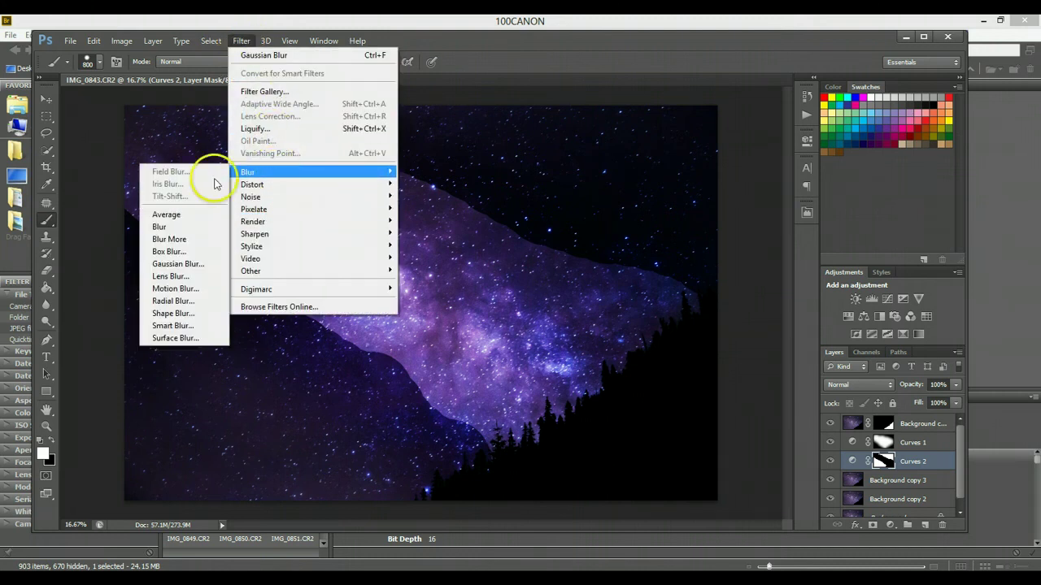
{"action": "left_click", "coordinate": [178, 264]}
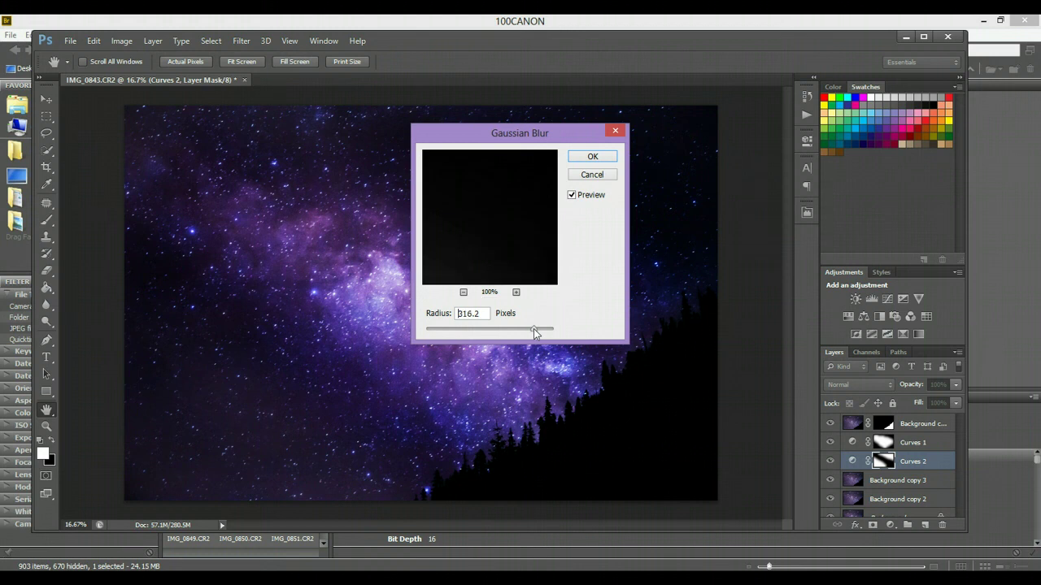
{"action": "left_click", "coordinate": [593, 159]}
{"action": "key", "text": "b"}
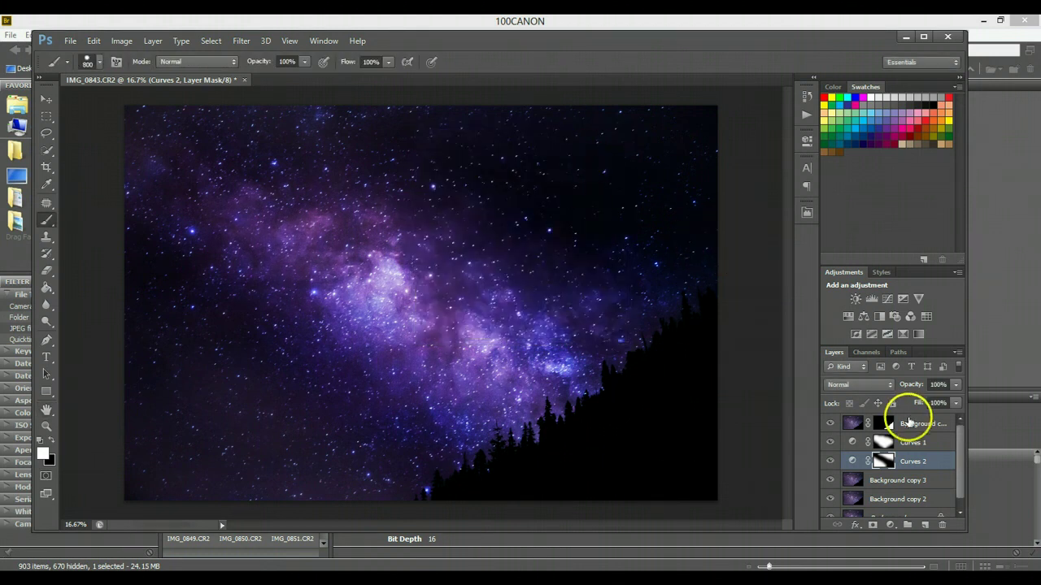
Pull the Curves 2 curve point down to darken the sky further.
{"action": "double_click", "coordinate": [852, 461]}
{"action": "left_click_drag", "start_coordinate": [725, 271], "coordinate": [678, 312]}
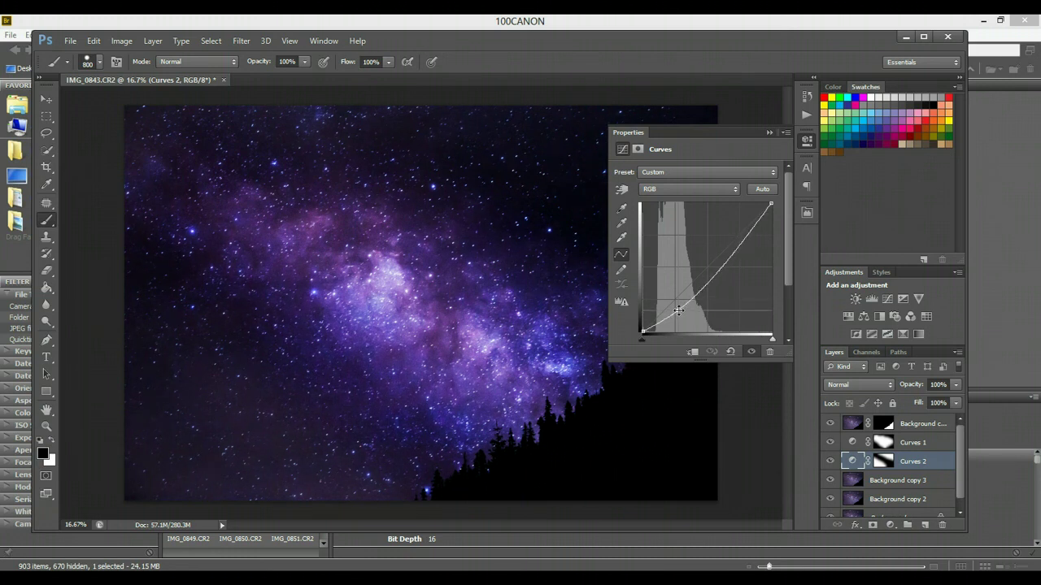
{"action": "left_click", "coordinate": [769, 132]}
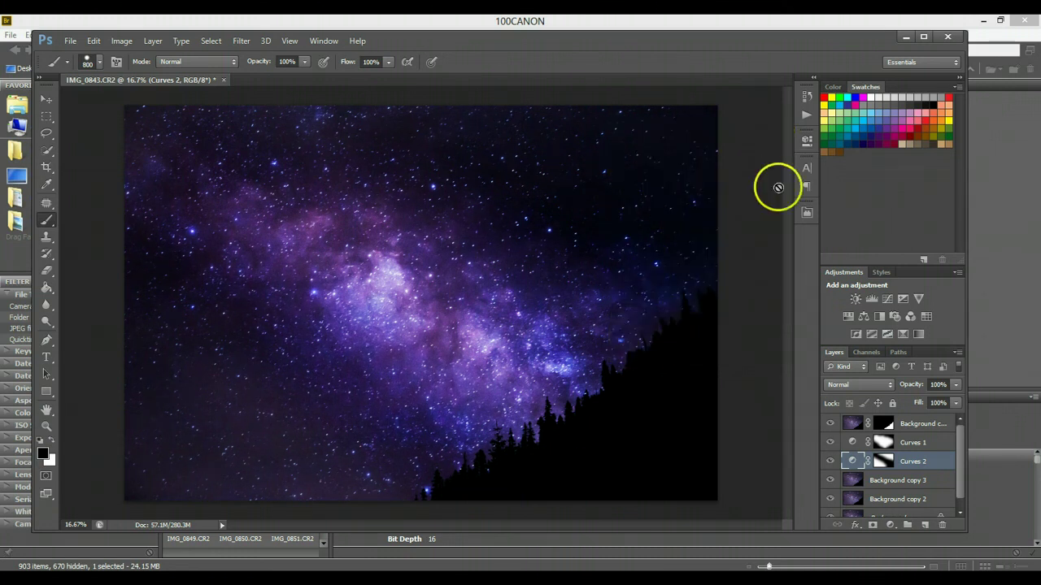
Lower the Curves 1 adjustment layer's opacity to about 70%.
{"action": "left_click", "coordinate": [900, 443]}
{"action": "key", "text": "x"}
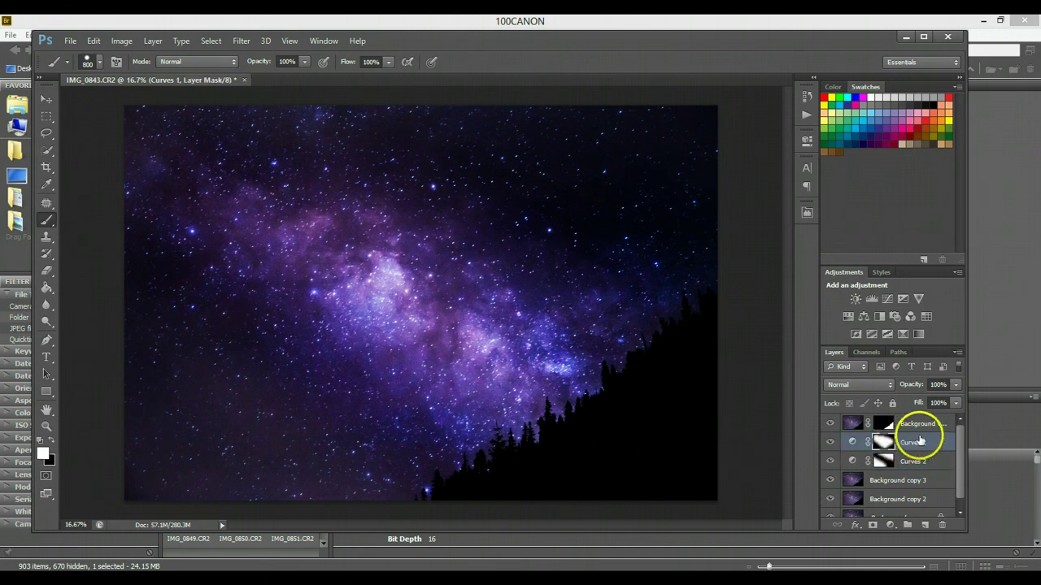
{"action": "left_click", "coordinate": [956, 385]}
{"action": "left_click_drag", "start_coordinate": [956, 402], "coordinate": [954, 402]}
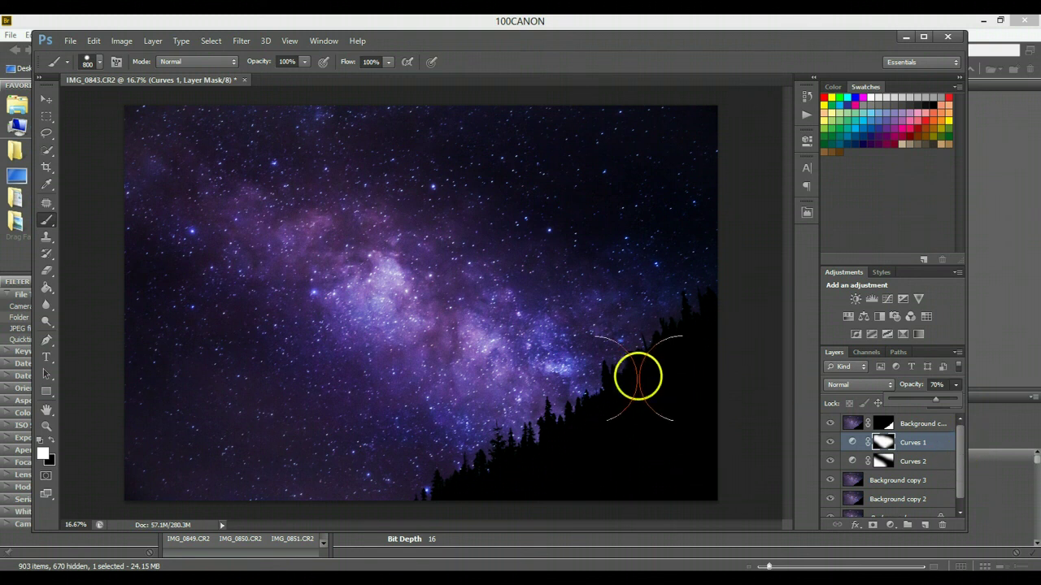
{"action": "left_click", "coordinate": [867, 487]}
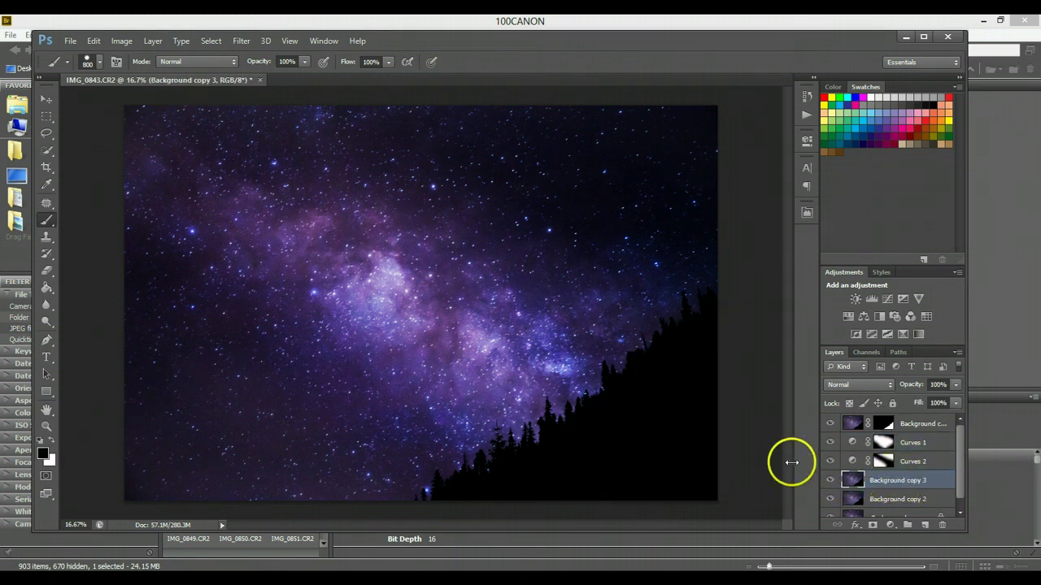
Apply Unsharp Mask to Background copy 3 with Amount 80%, Radius 8.0 pixels, Threshold 0.
{"action": "left_click", "coordinate": [240, 41]}
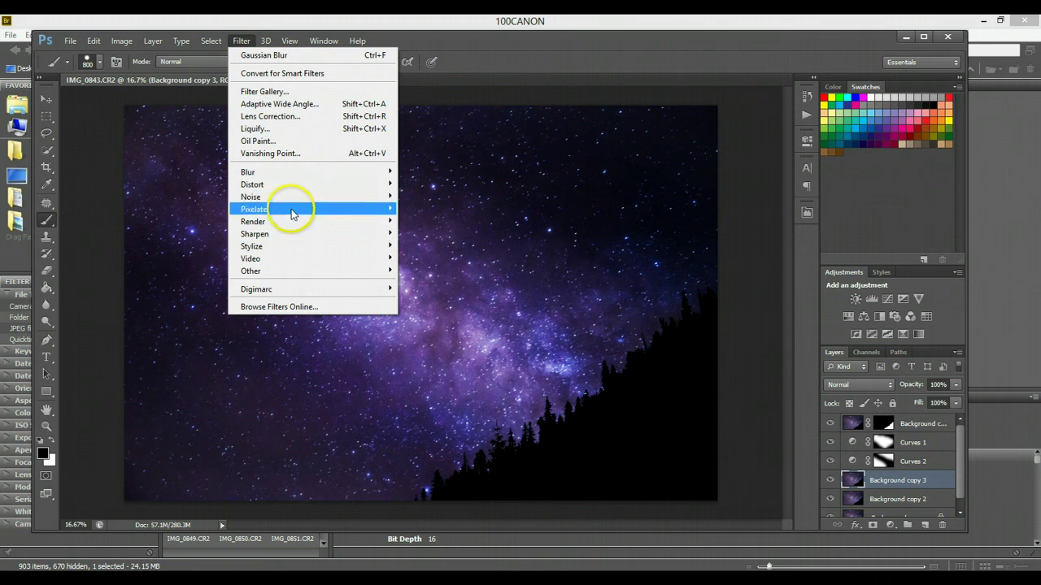
{"action": "mouse_move", "coordinate": [290, 235]}
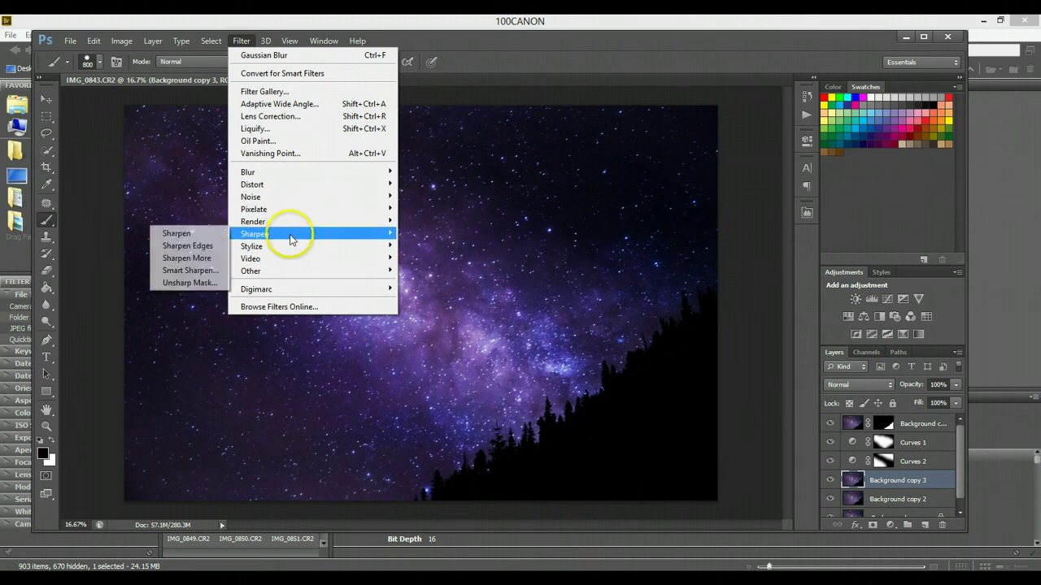
{"action": "left_click", "coordinate": [175, 285]}
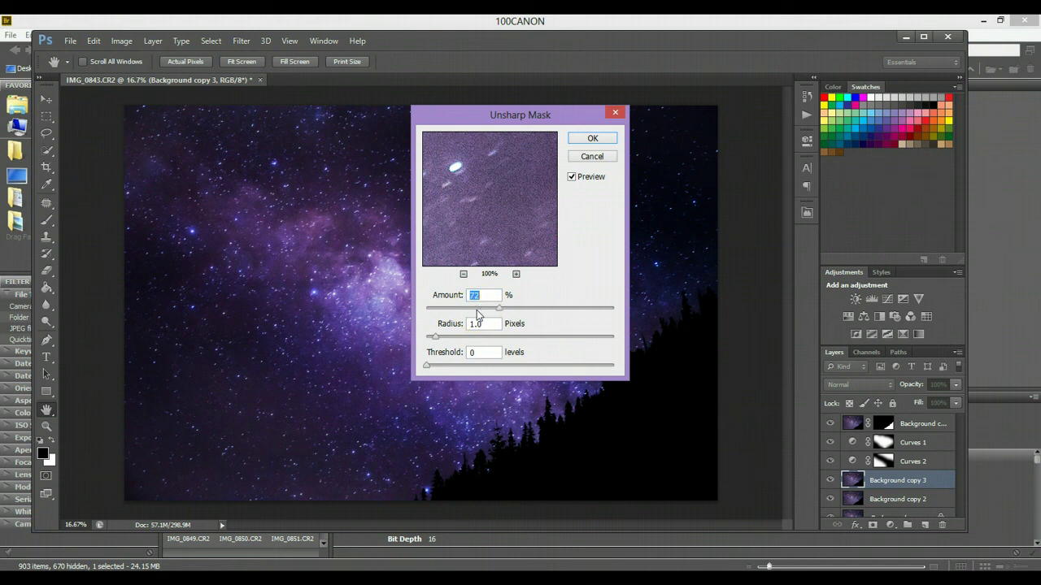
{"action": "left_click_drag", "start_coordinate": [503, 309], "coordinate": [507, 312]}
{"action": "left_click", "coordinate": [489, 335]}
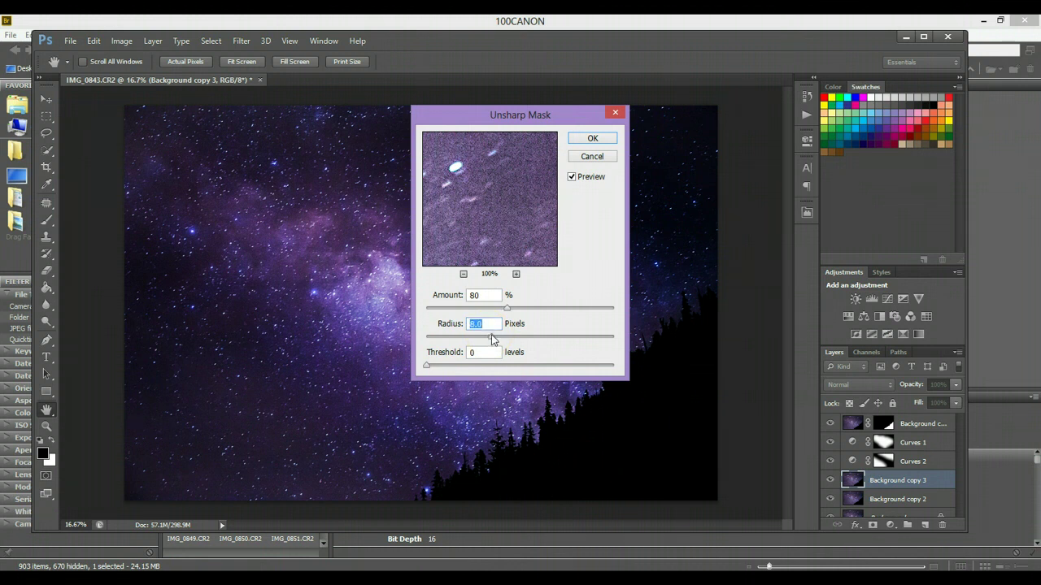
{"action": "left_click", "coordinate": [593, 139]}
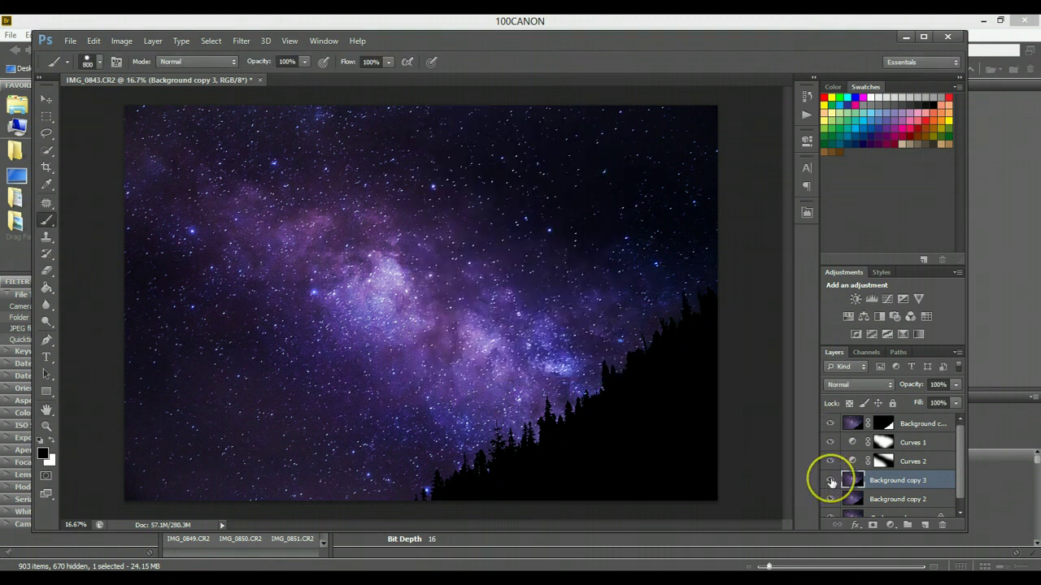
Toggle Background copy 3's visibility several times to compare the sharpening before and after.
{"action": "left_click", "coordinate": [830, 480]}
{"action": "left_click", "coordinate": [830, 480]}
{"action": "left_click", "coordinate": [830, 480]}
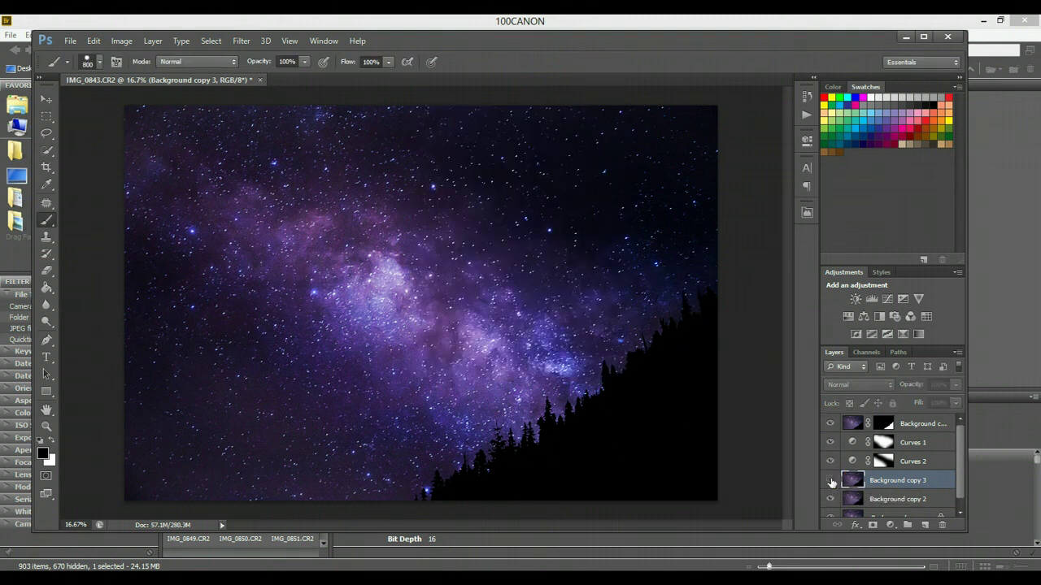
{"action": "left_click", "coordinate": [830, 480]}
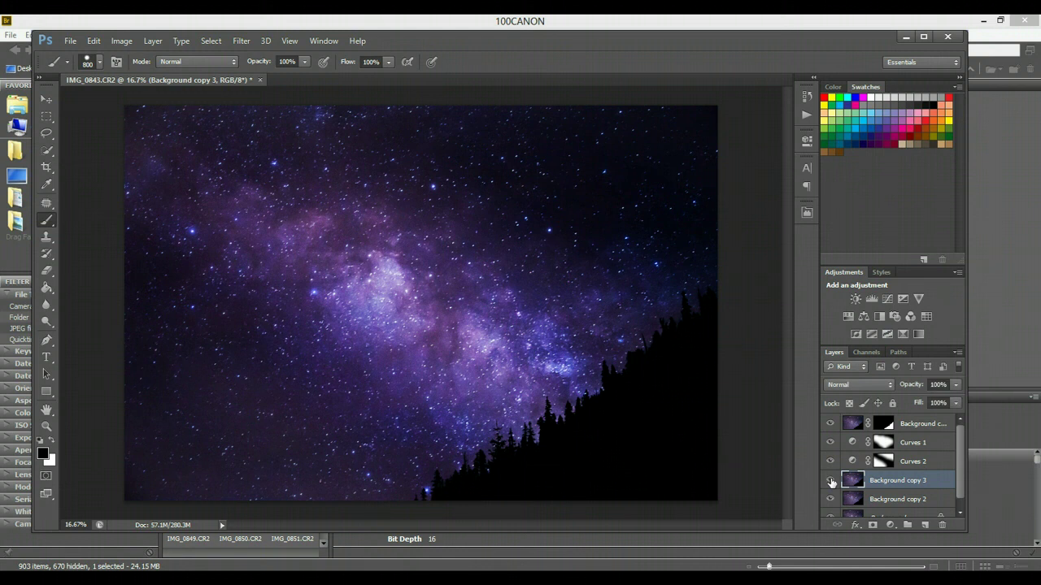
{"action": "left_click", "coordinate": [831, 480]}
{"action": "left_click", "coordinate": [830, 480]}
Add an inverted black mask and paint white over the Milky Way with a 300-pixel brush.
{"action": "left_click", "coordinate": [872, 527]}
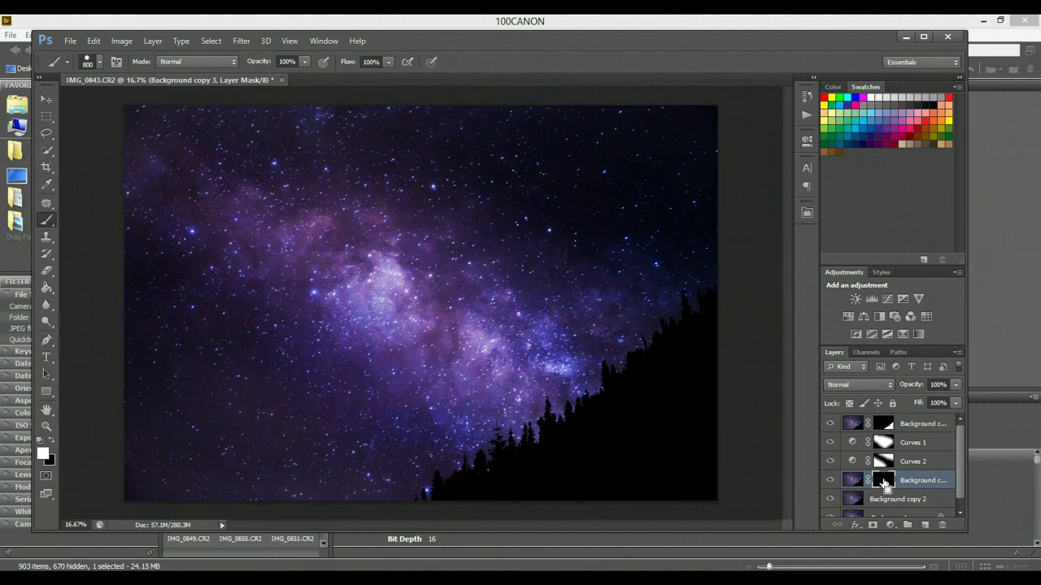
{"action": "key", "text": "ctrl+i"}
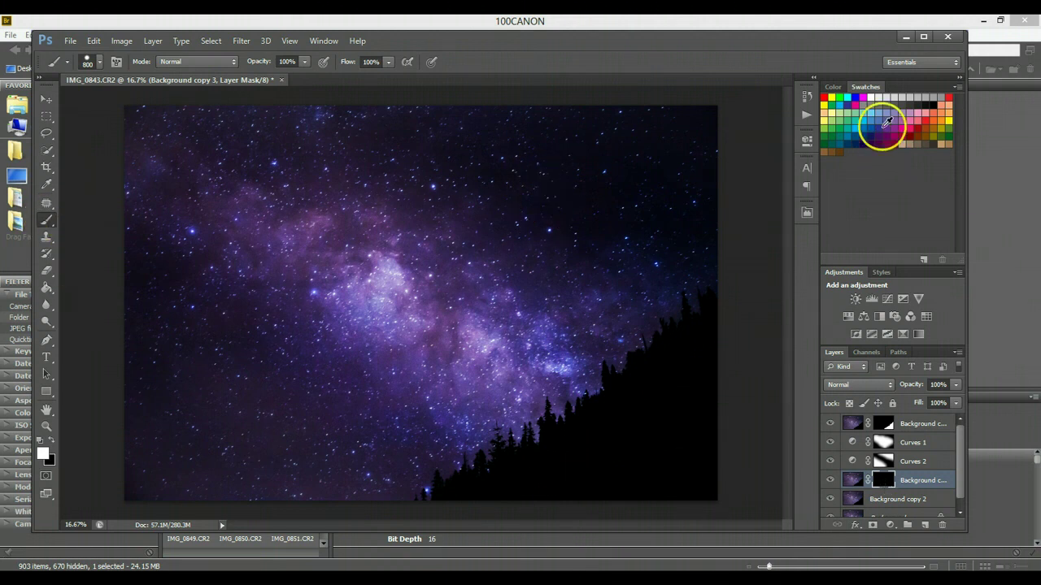
{"action": "left_click", "coordinate": [530, 272]}
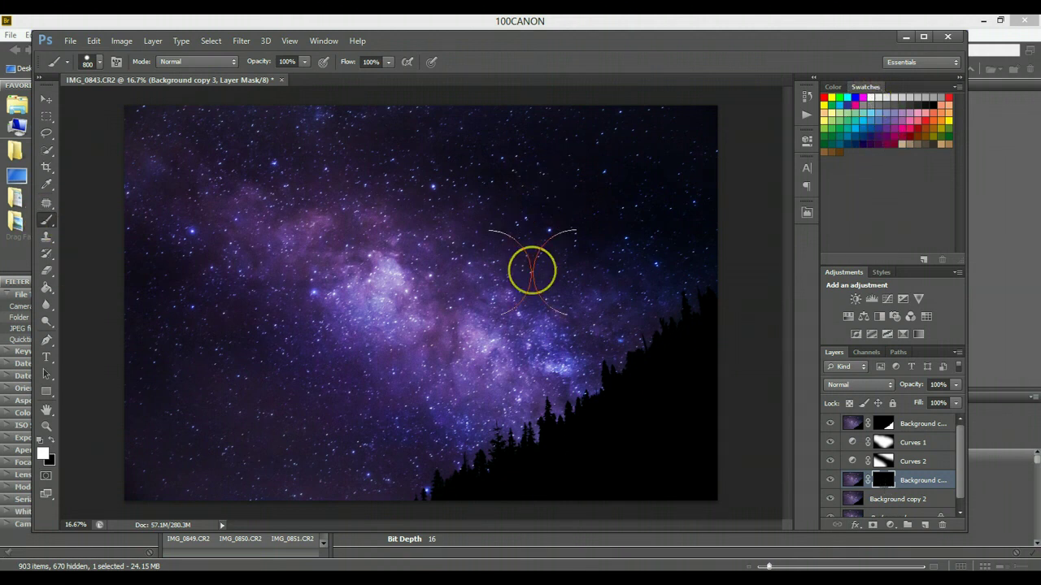
{"action": "key", "text": "bracketleft"}
{"action": "key", "text": "bracketleft"}
{"action": "key", "text": "bracketleft"}
{"action": "key", "text": "bracketleft"}
{"action": "key", "text": "bracketleft"}
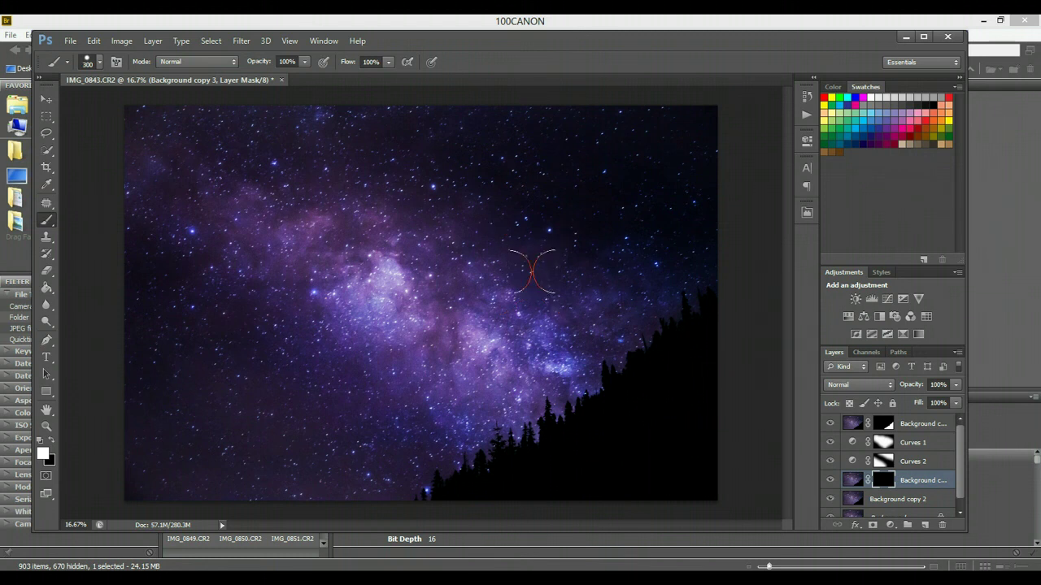
{"action": "mouse_move", "coordinate": [578, 318]}
{"action": "left_mouse_down"}
{"action": "mouse_move", "coordinate": [529, 336]}
{"action": "mouse_move", "coordinate": [559, 334]}
{"action": "mouse_move", "coordinate": [473, 322]}
{"action": "mouse_move", "coordinate": [559, 333]}
{"action": "mouse_move", "coordinate": [577, 376]}
{"action": "left_mouse_up"}
{"action": "mouse_move", "coordinate": [578, 378]}
{"action": "left_mouse_down"}
{"action": "mouse_move", "coordinate": [535, 327]}
{"action": "mouse_move", "coordinate": [544, 372]}
{"action": "mouse_move", "coordinate": [525, 367]}
{"action": "mouse_move", "coordinate": [525, 392]}
{"action": "mouse_move", "coordinate": [461, 339]}
{"action": "mouse_move", "coordinate": [463, 350]}
{"action": "mouse_move", "coordinate": [451, 337]}
{"action": "mouse_move", "coordinate": [452, 368]}
{"action": "mouse_move", "coordinate": [446, 350]}
{"action": "mouse_move", "coordinate": [448, 372]}
{"action": "mouse_move", "coordinate": [435, 321]}
{"action": "mouse_move", "coordinate": [416, 351]}
{"action": "mouse_move", "coordinate": [426, 350]}
{"action": "mouse_move", "coordinate": [424, 390]}
{"action": "mouse_move", "coordinate": [427, 310]}
{"action": "left_mouse_up"}
{"action": "mouse_move", "coordinate": [404, 225]}
{"action": "left_mouse_down"}
{"action": "mouse_move", "coordinate": [459, 287]}
{"action": "mouse_move", "coordinate": [453, 264]}
{"action": "mouse_move", "coordinate": [485, 243]}
{"action": "mouse_move", "coordinate": [424, 237]}
{"action": "mouse_move", "coordinate": [449, 212]}
{"action": "mouse_move", "coordinate": [356, 263]}
{"action": "mouse_move", "coordinate": [368, 248]}
{"action": "mouse_move", "coordinate": [324, 254]}
{"action": "mouse_move", "coordinate": [339, 232]}
{"action": "mouse_move", "coordinate": [297, 209]}
{"action": "mouse_move", "coordinate": [259, 212]}
{"action": "mouse_move", "coordinate": [229, 251]}
{"action": "mouse_move", "coordinate": [242, 273]}
{"action": "mouse_move", "coordinate": [252, 259]}
{"action": "mouse_move", "coordinate": [267, 292]}
{"action": "mouse_move", "coordinate": [242, 292]}
{"action": "mouse_move", "coordinate": [315, 321]}
{"action": "mouse_move", "coordinate": [250, 299]}
{"action": "mouse_move", "coordinate": [379, 356]}
{"action": "mouse_move", "coordinate": [460, 355]}
{"action": "mouse_move", "coordinate": [430, 394]}
{"action": "mouse_move", "coordinate": [418, 385]}
{"action": "mouse_move", "coordinate": [416, 341]}
{"action": "mouse_move", "coordinate": [386, 350]}
{"action": "mouse_move", "coordinate": [328, 283]}
{"action": "mouse_move", "coordinate": [300, 298]}
{"action": "mouse_move", "coordinate": [269, 261]}
{"action": "mouse_move", "coordinate": [225, 253]}
{"action": "mouse_move", "coordinate": [513, 288]}
{"action": "mouse_move", "coordinate": [627, 339]}
{"action": "mouse_move", "coordinate": [513, 230]}
{"action": "left_mouse_up"}
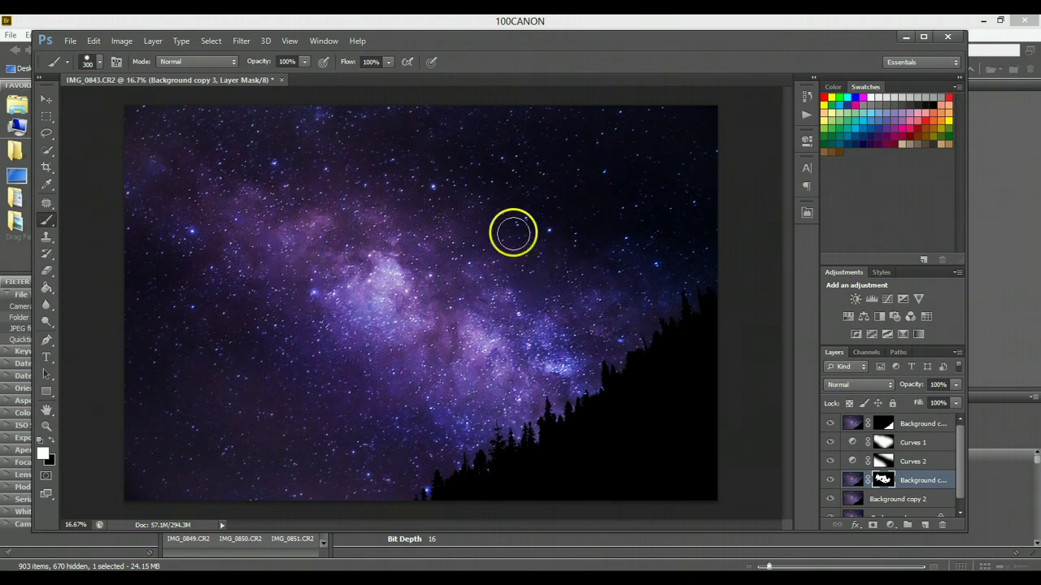
Blur the Background copy 3 mask with a Gaussian Blur of about 180 pixels radius.
{"action": "left_click", "coordinate": [241, 41]}
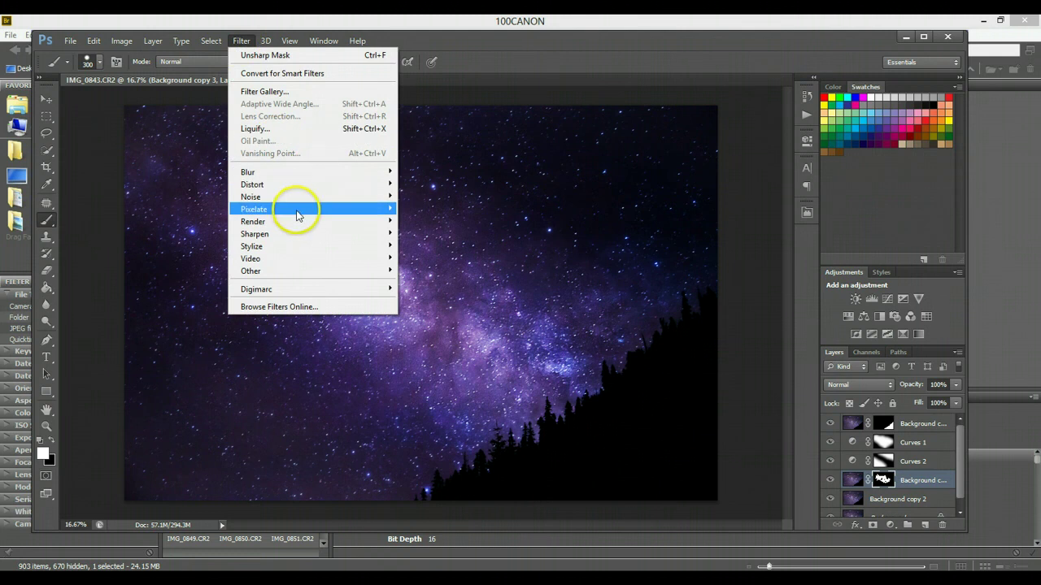
{"action": "mouse_move", "coordinate": [279, 171]}
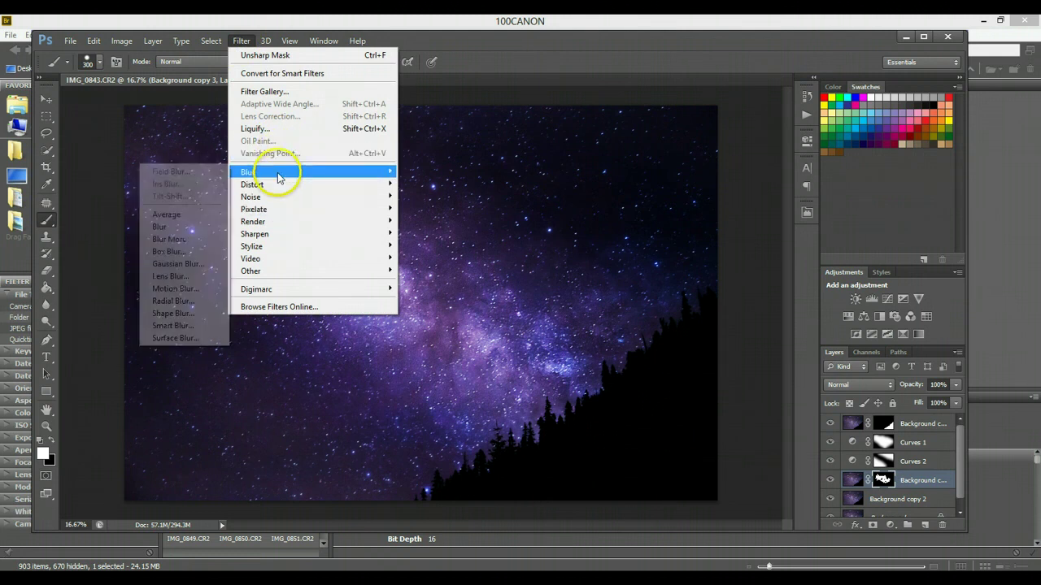
{"action": "left_click", "coordinate": [179, 263]}
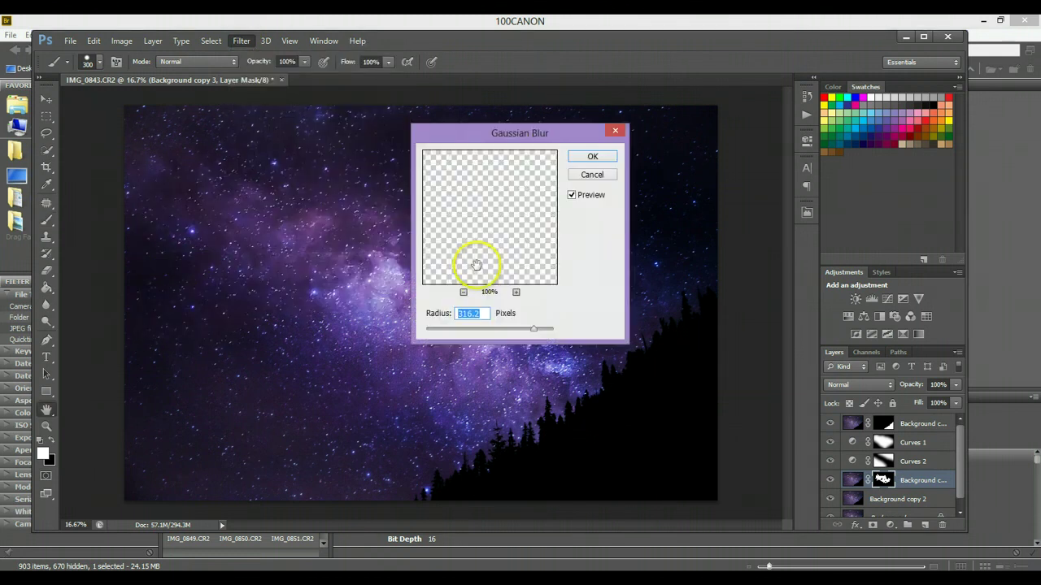
{"action": "left_click_drag", "start_coordinate": [533, 329], "coordinate": [525, 333]}
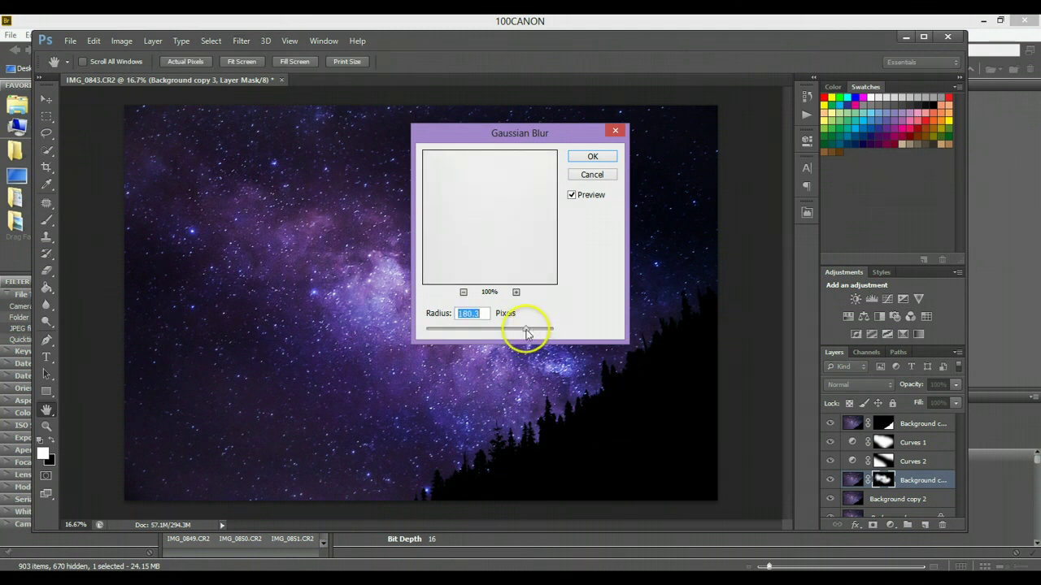
{"action": "left_click", "coordinate": [591, 158]}
{"action": "key", "text": "b"}
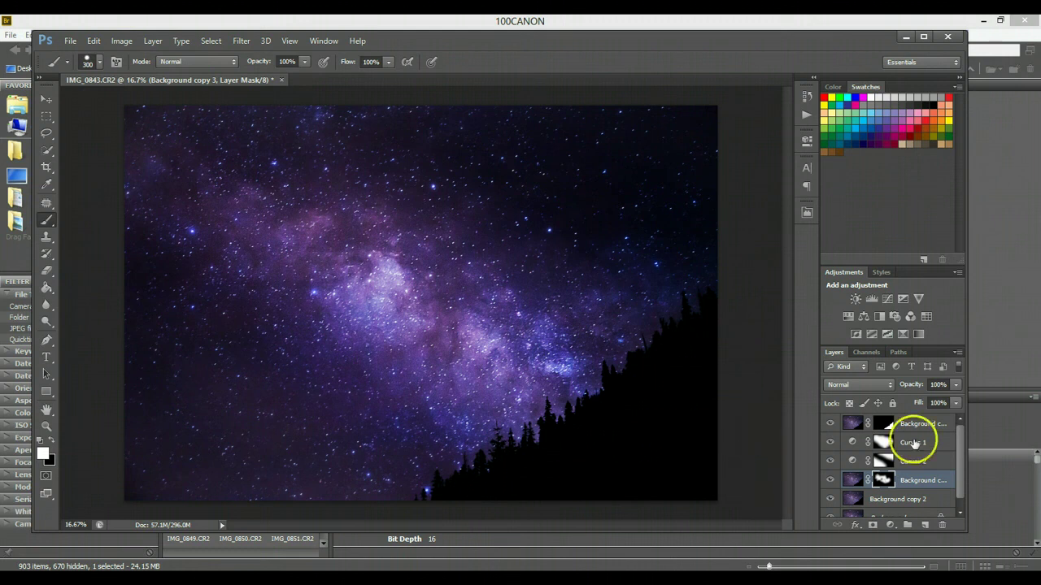
{"action": "scroll", "coordinate": [961, 441], "scroll_direction": "down", "scroll_amount": 1}
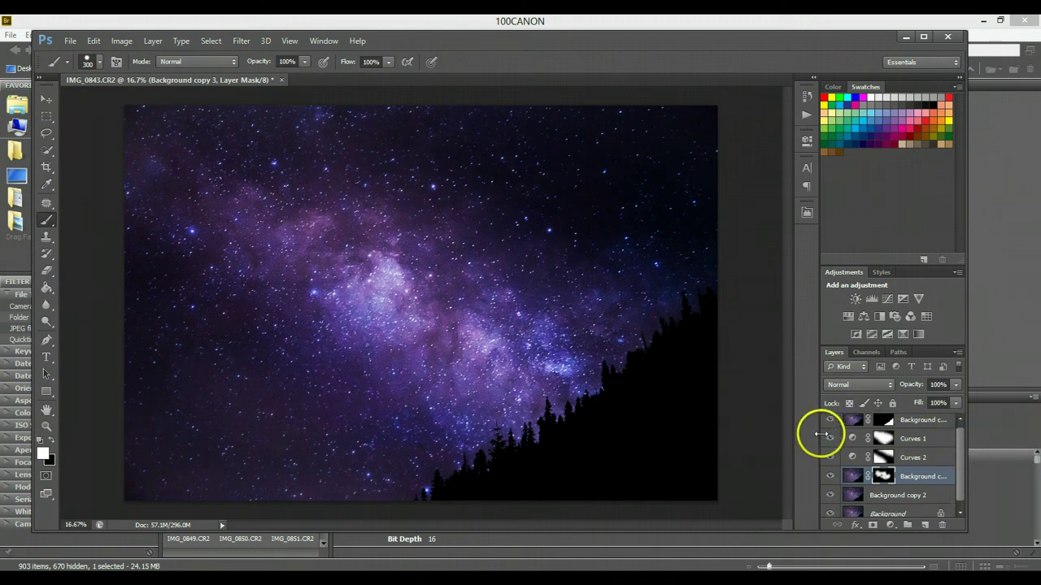
{"action": "left_click", "coordinate": [830, 419]}
{"action": "left_click", "coordinate": [830, 439]}
{"action": "left_click", "coordinate": [830, 457]}
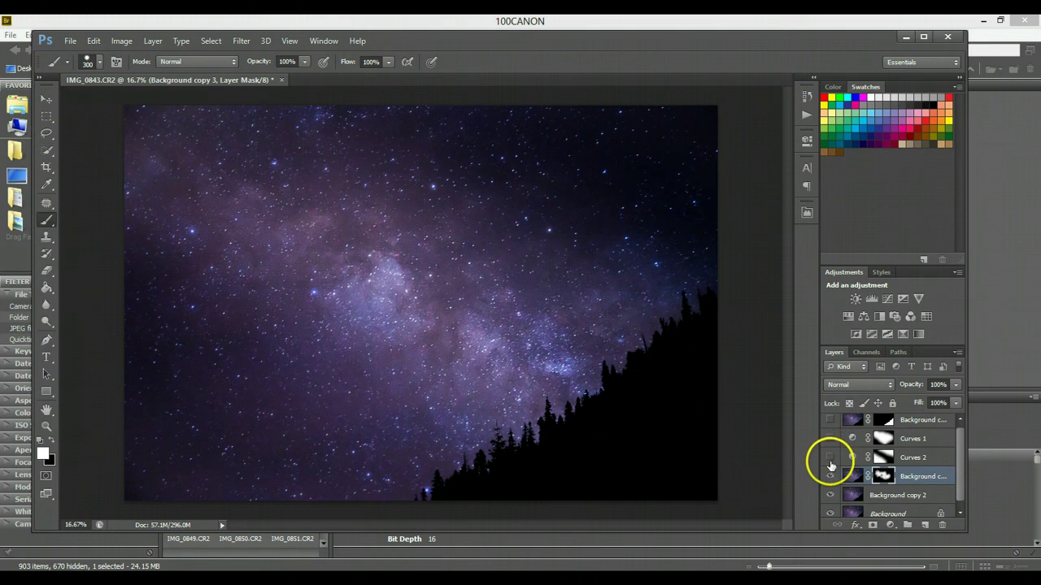
{"action": "left_click", "coordinate": [830, 476]}
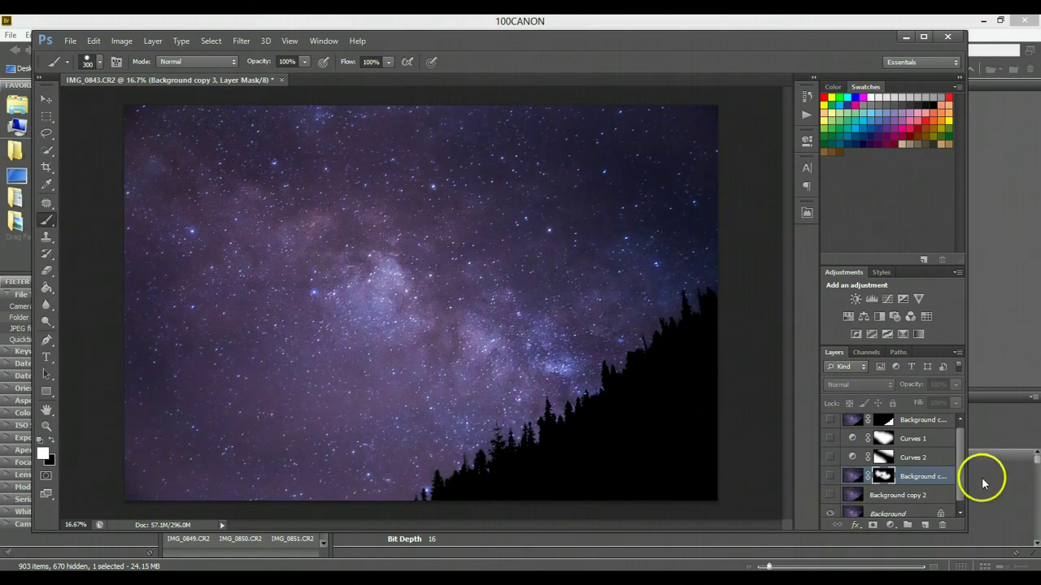
{"action": "scroll", "coordinate": [961, 474], "scroll_direction": "down", "scroll_amount": 1}
{"action": "left_click", "coordinate": [830, 489]}
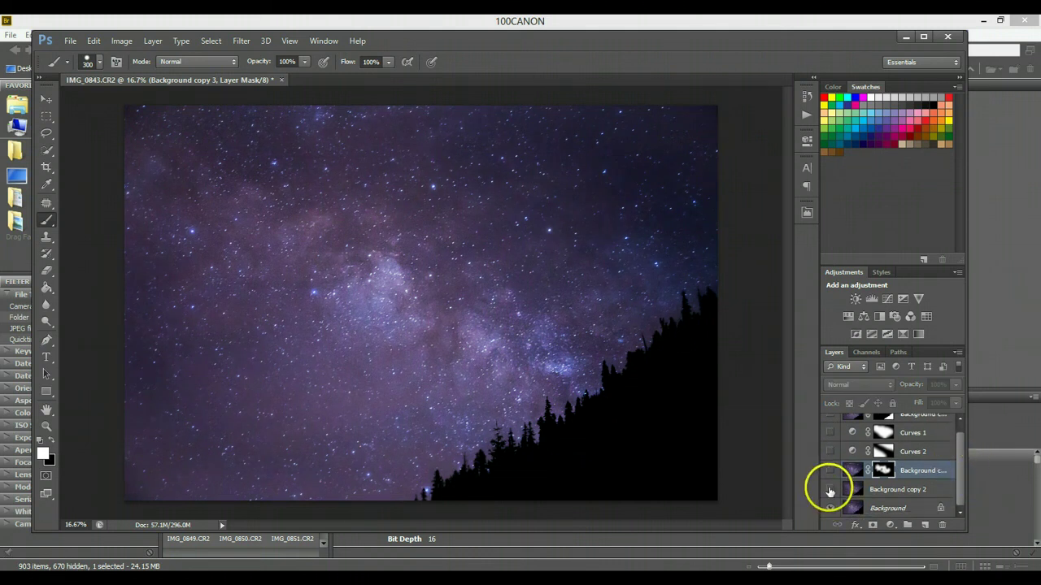
{"action": "left_click_drag", "start_coordinate": [831, 476], "coordinate": [832, 426]}
{"action": "scroll", "coordinate": [960, 448], "scroll_direction": "up", "scroll_amount": 1}
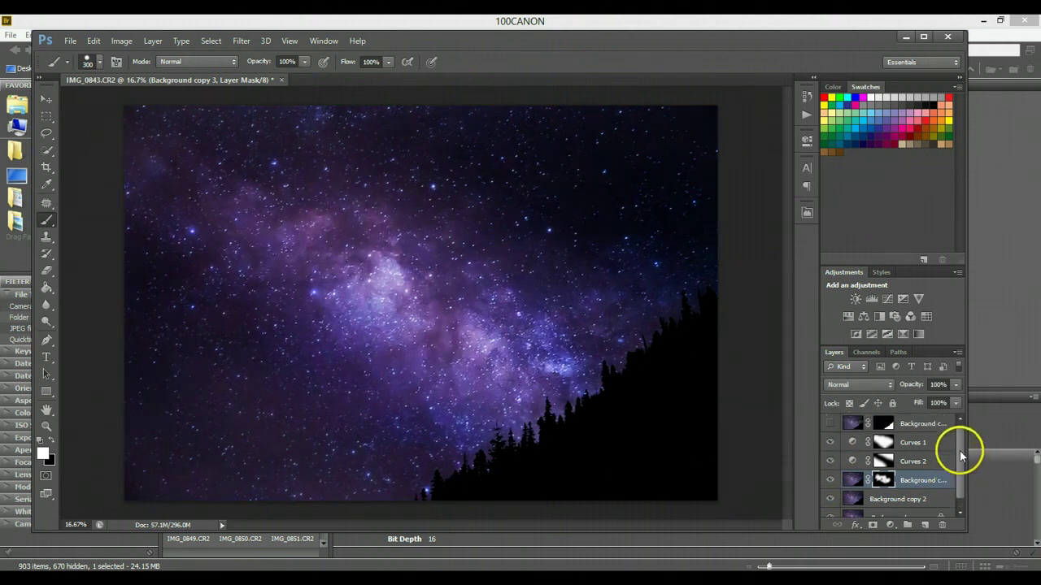
{"action": "left_click", "coordinate": [830, 424]}
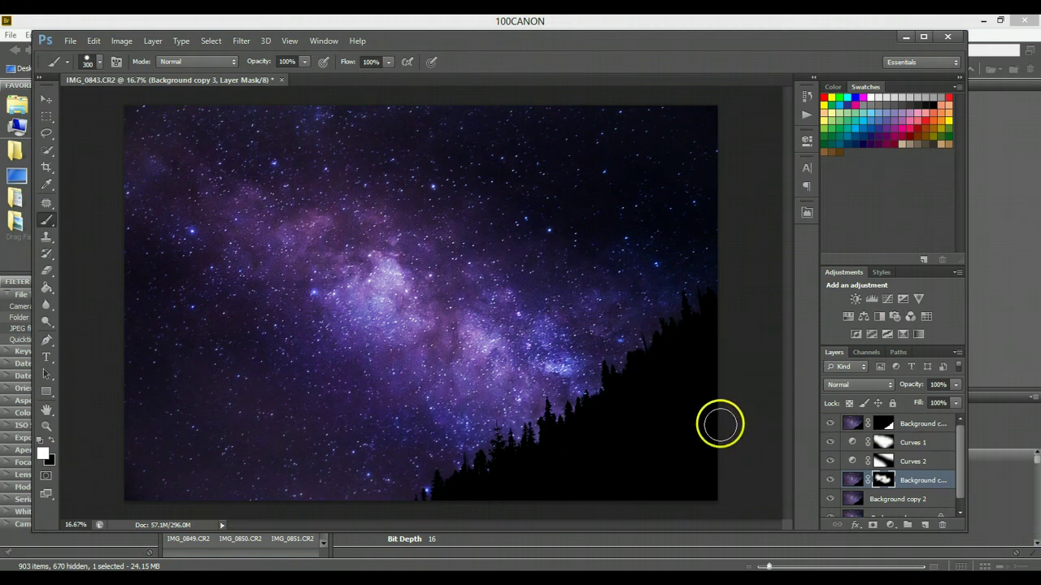
{"action": "mouse_move", "coordinate": [720, 423]}
{"action": "left_mouse_down"}
{"action": "mouse_move", "coordinate": [786, 391]}
{"action": "mouse_move", "coordinate": [742, 359]}
{"action": "left_mouse_up"}
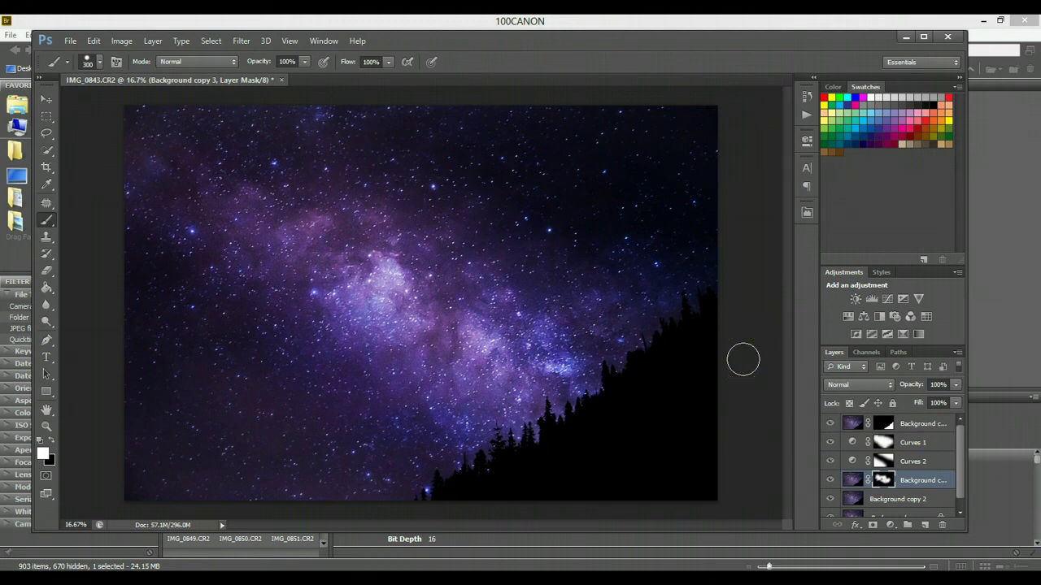